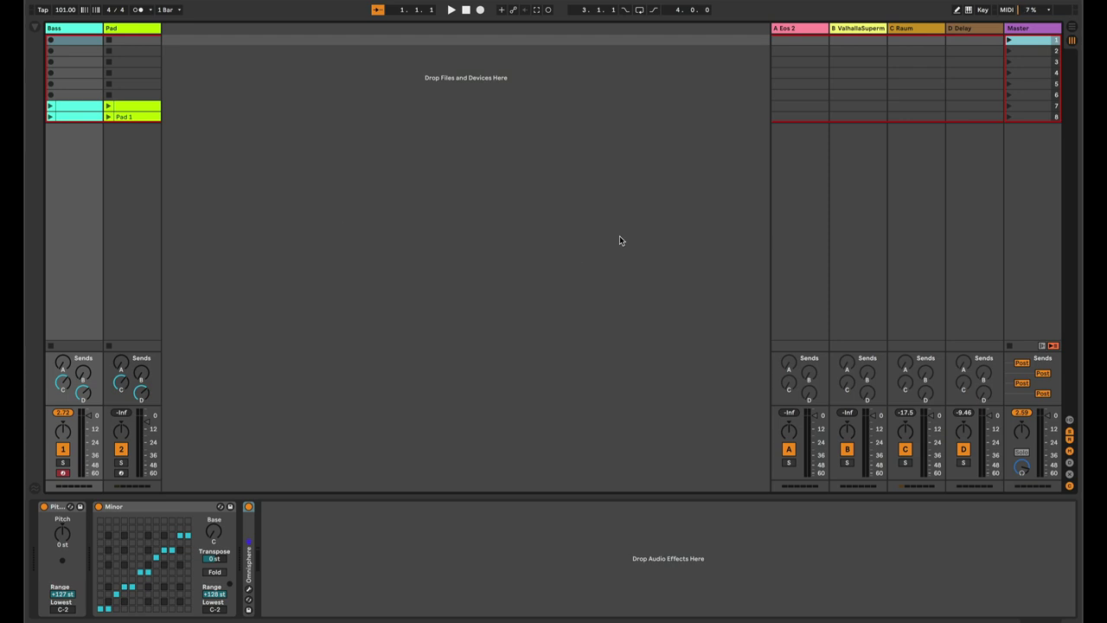
Insert an empty one-bar MIDI clip in the Bass track's first slot and open it for note editing
key("super+shift+m")
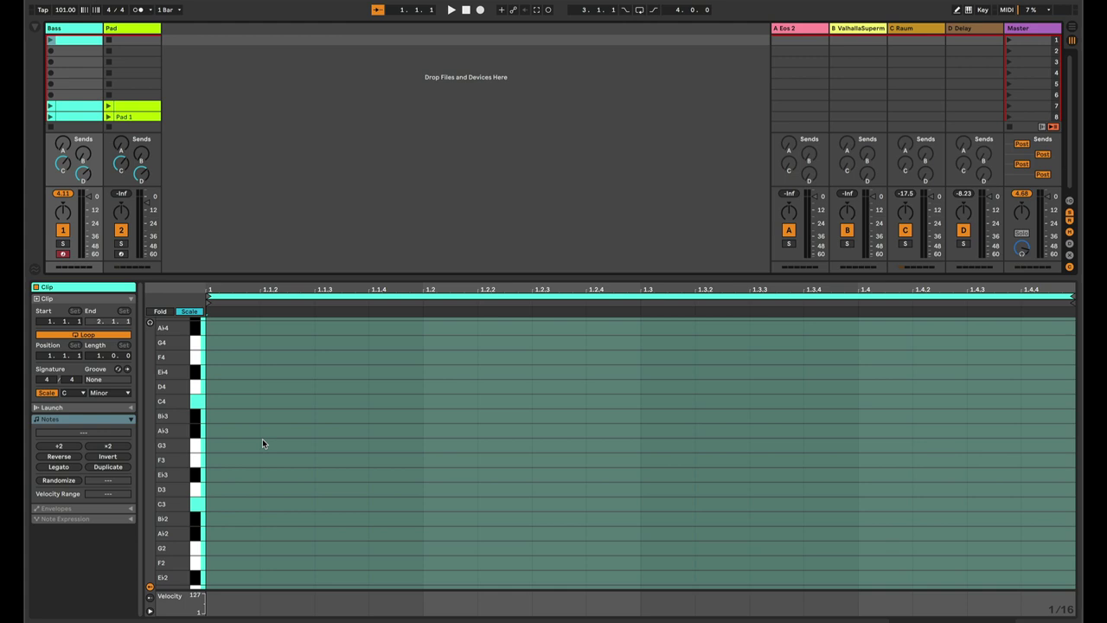
key("Right")
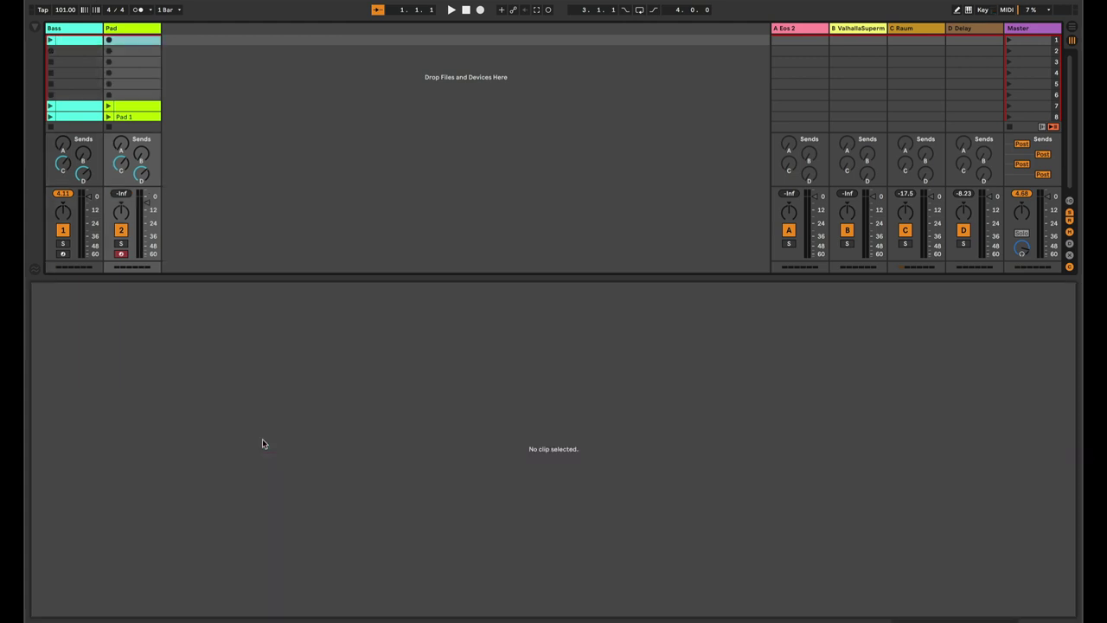
key("shift+Tab")
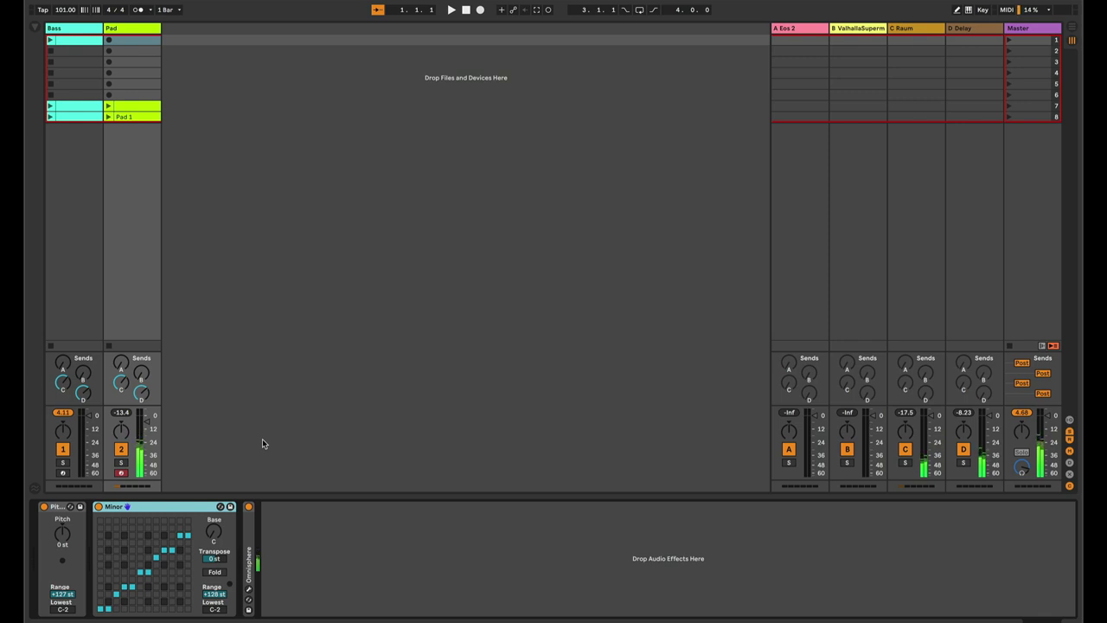
key("Left")
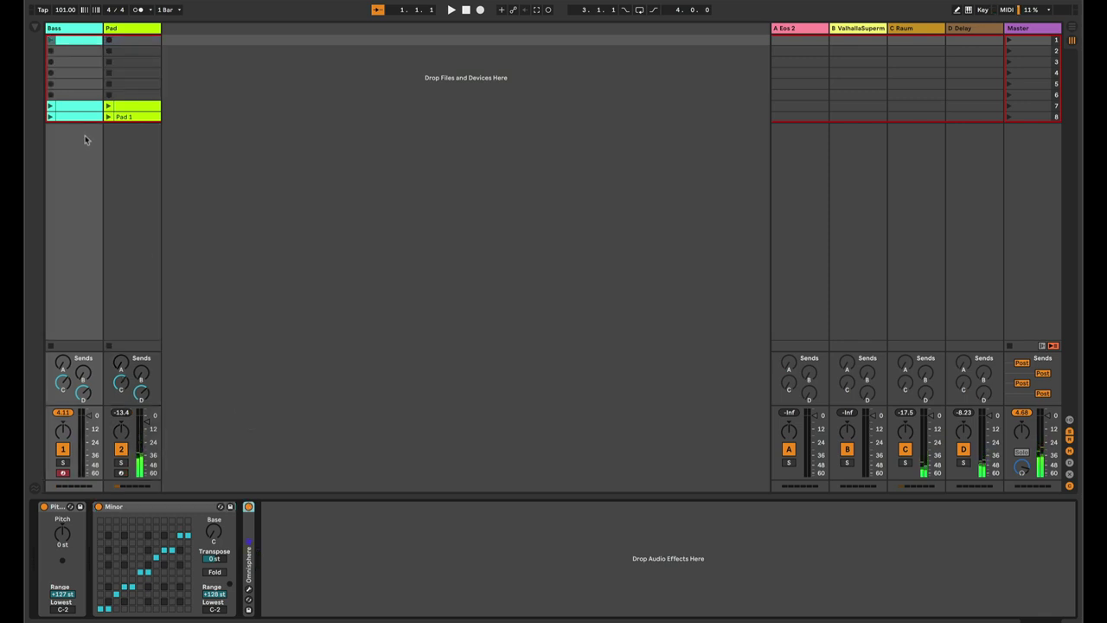
double_click(74, 44)
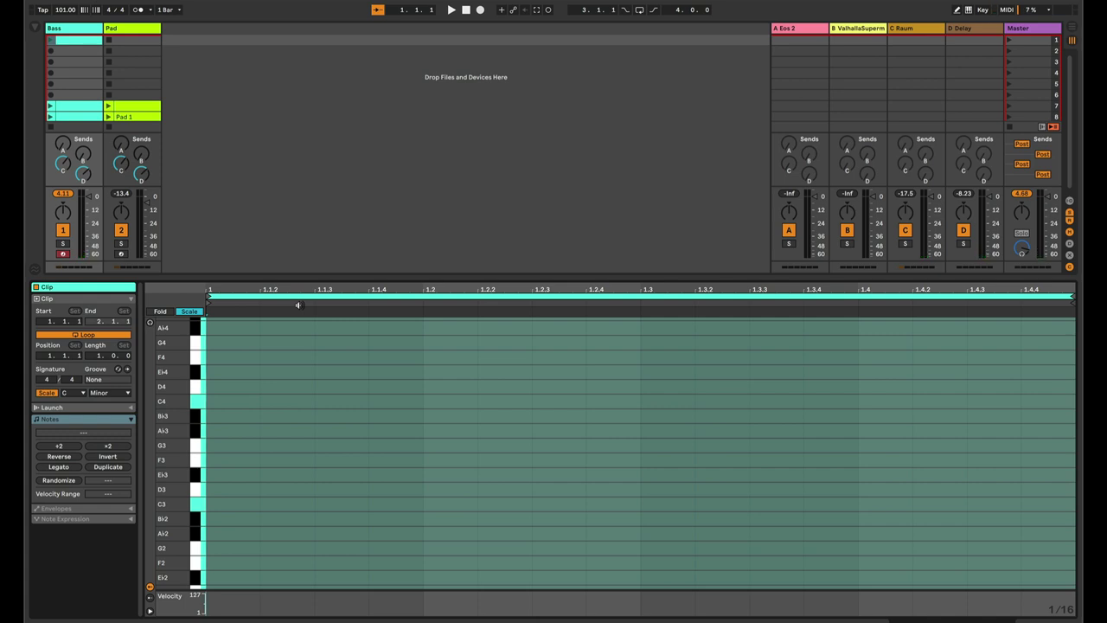
Record repeated sixteenth C3 notes into the Bass clip, and lengthen the short note at 1.3.2 to fill its gap
key("shift+super+F9")
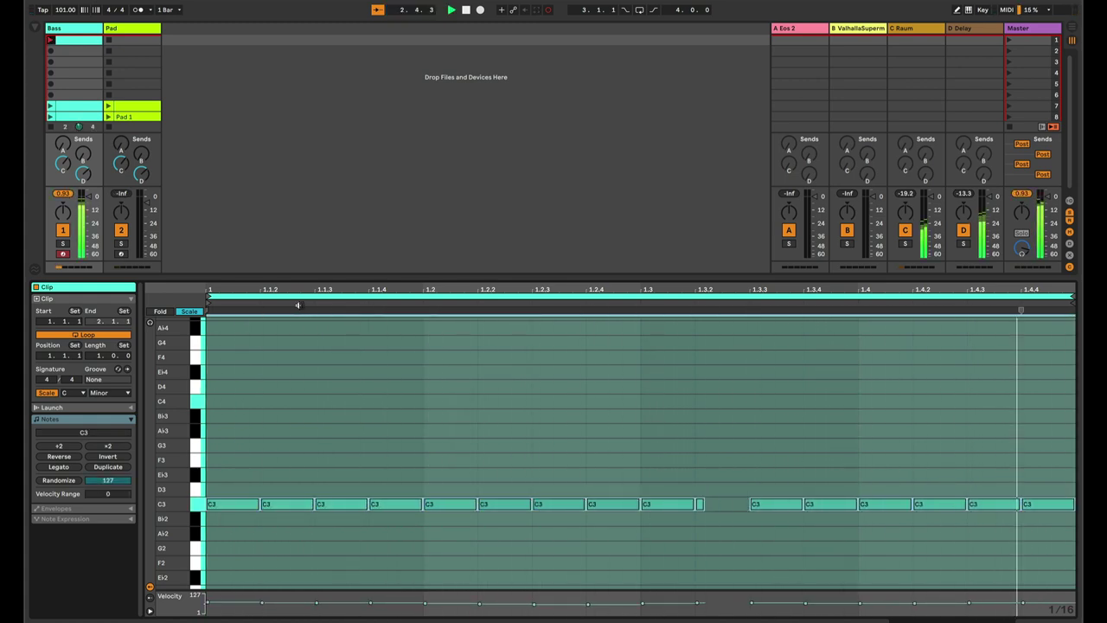
key("space")
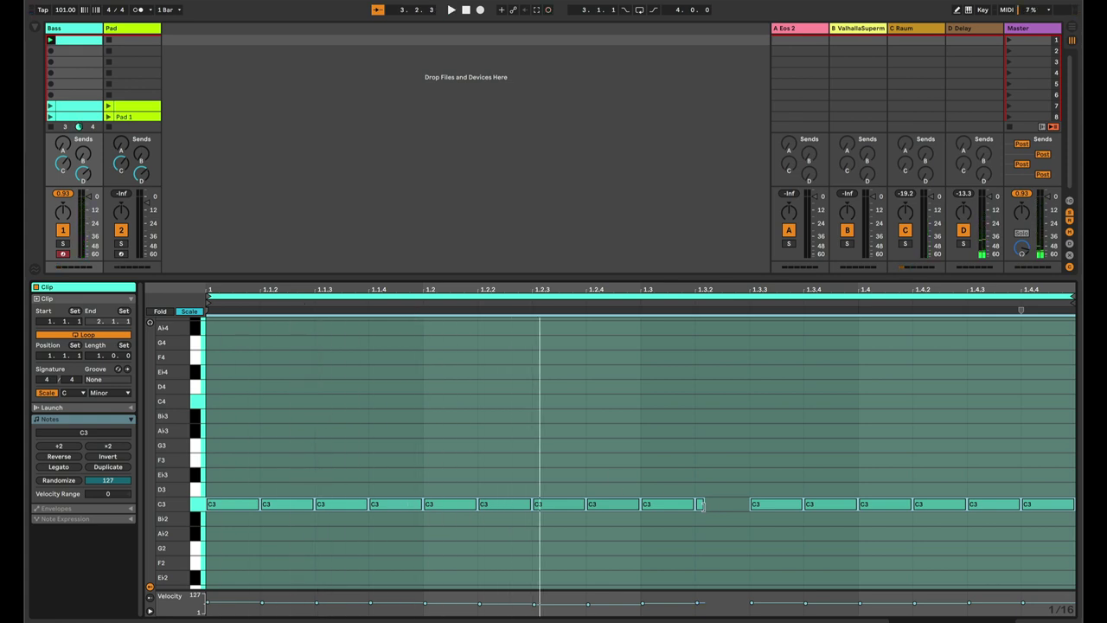
left_click_drag(702, 504, 748, 509)
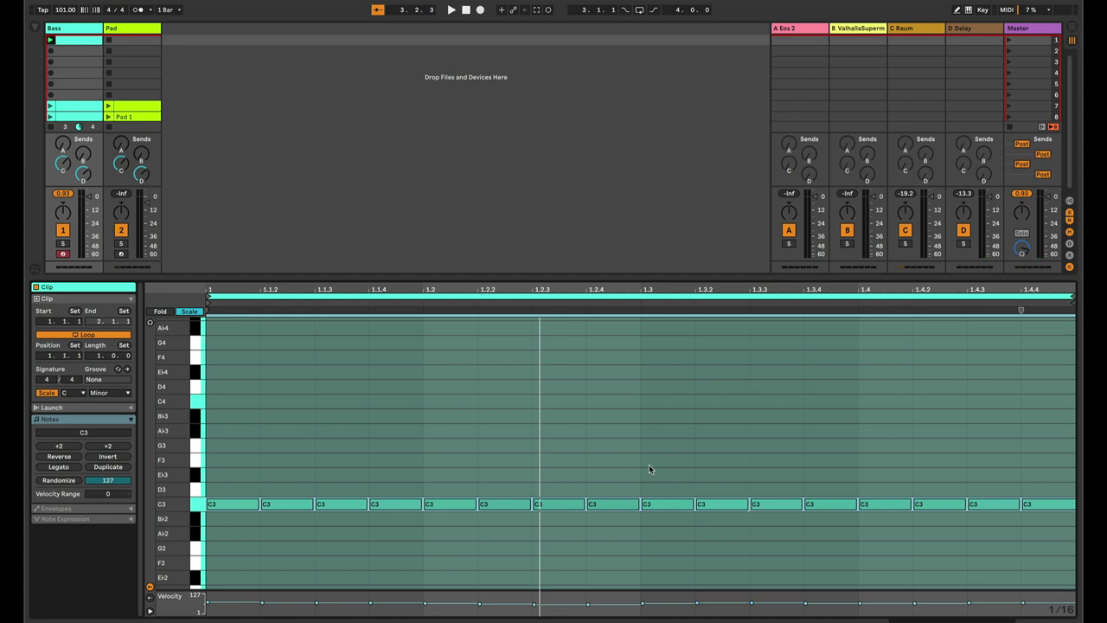
With the clip playing, lower the velocity of the C3 notes and shorten them to about a third of a sixteenth
key("space")
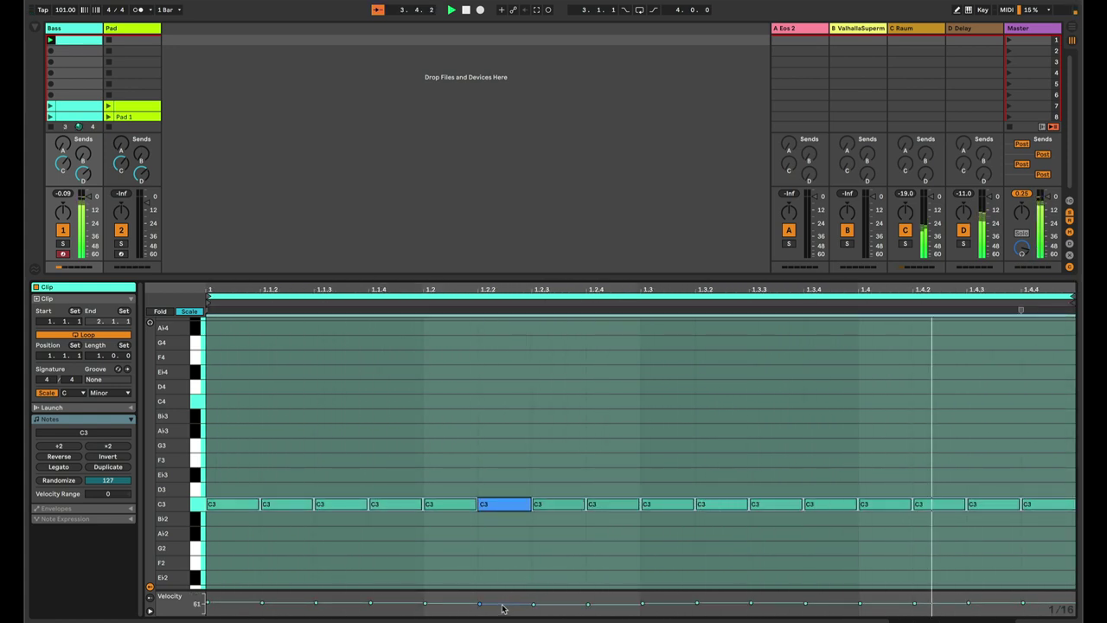
left_click_drag(503, 607, 503, 616)
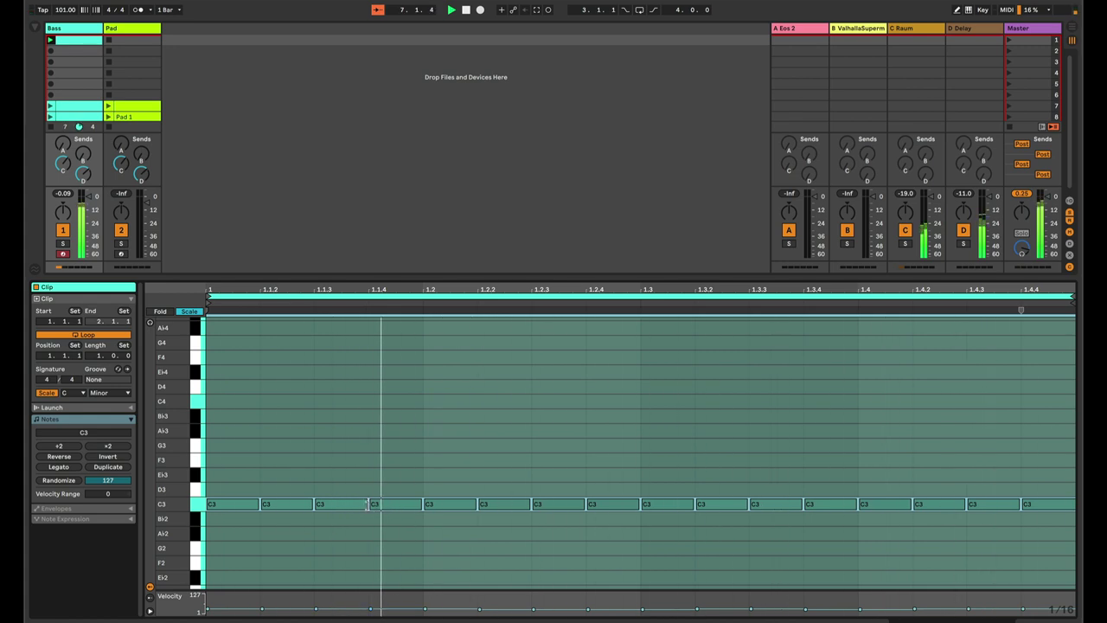
left_click_drag(369, 504, 330, 504)
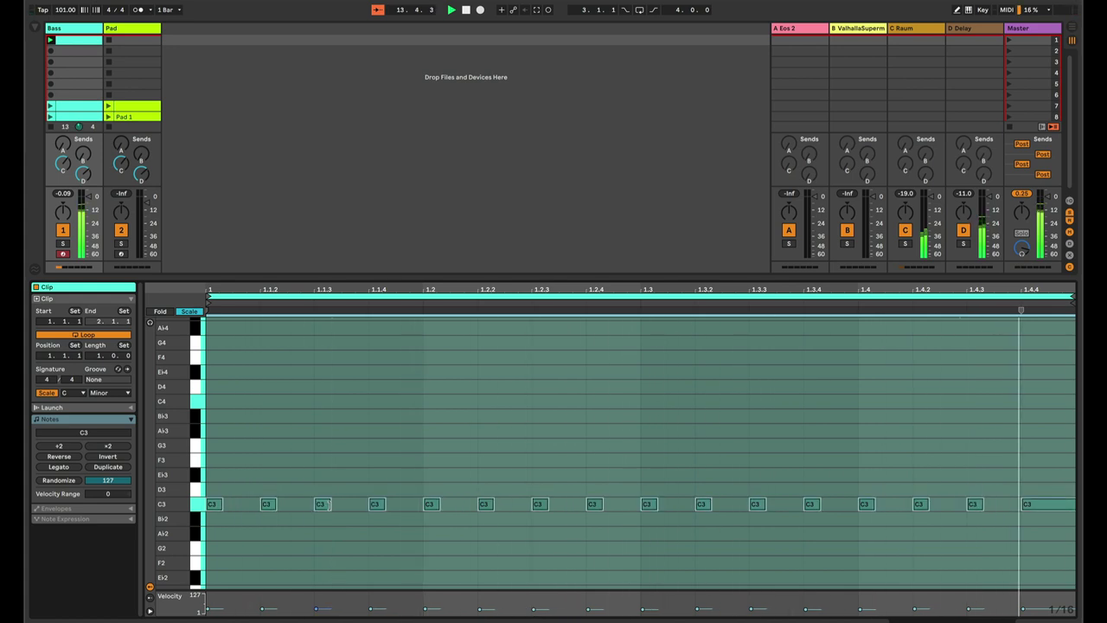
Redraw the last C3 at 1.4.4 as a short note with a low velocity like the others
left_click(675, 459)
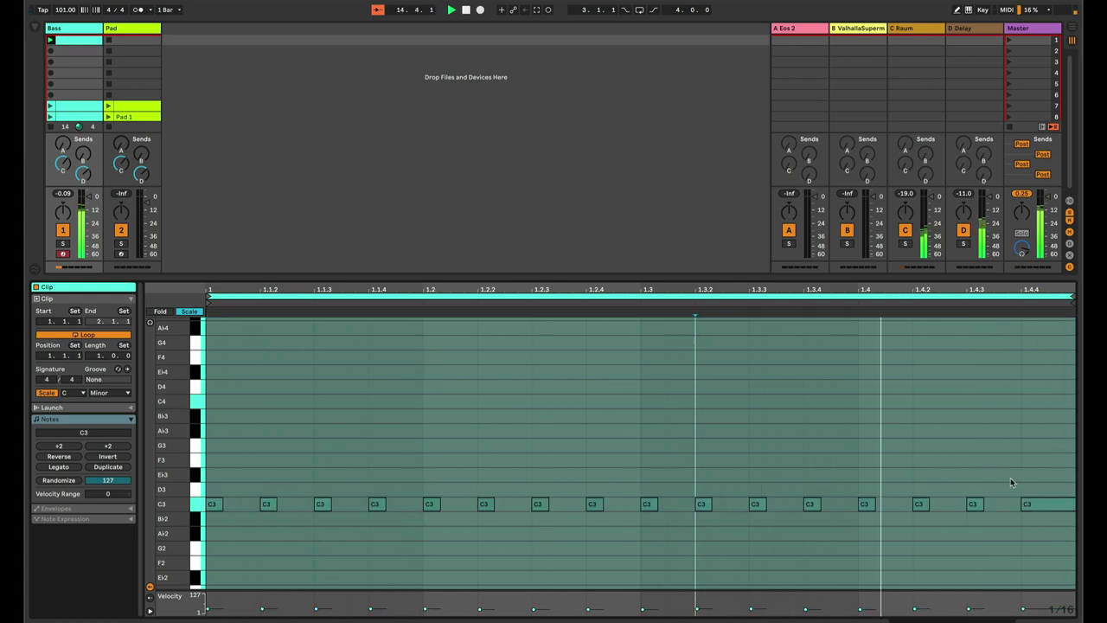
double_click(1041, 504)
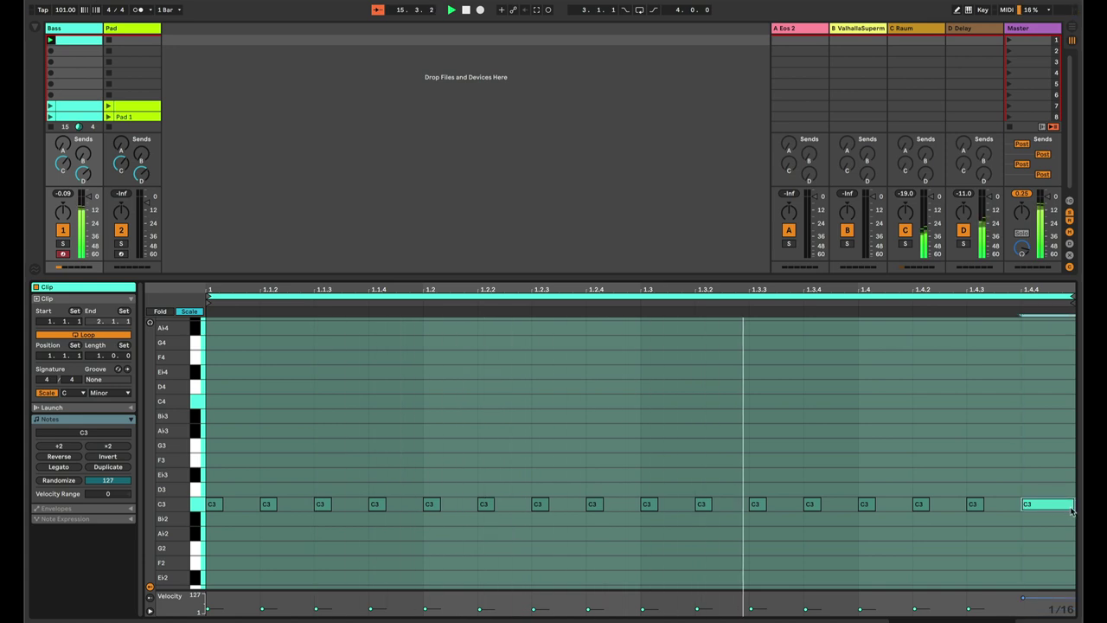
left_click_drag(1073, 510, 1035, 505)
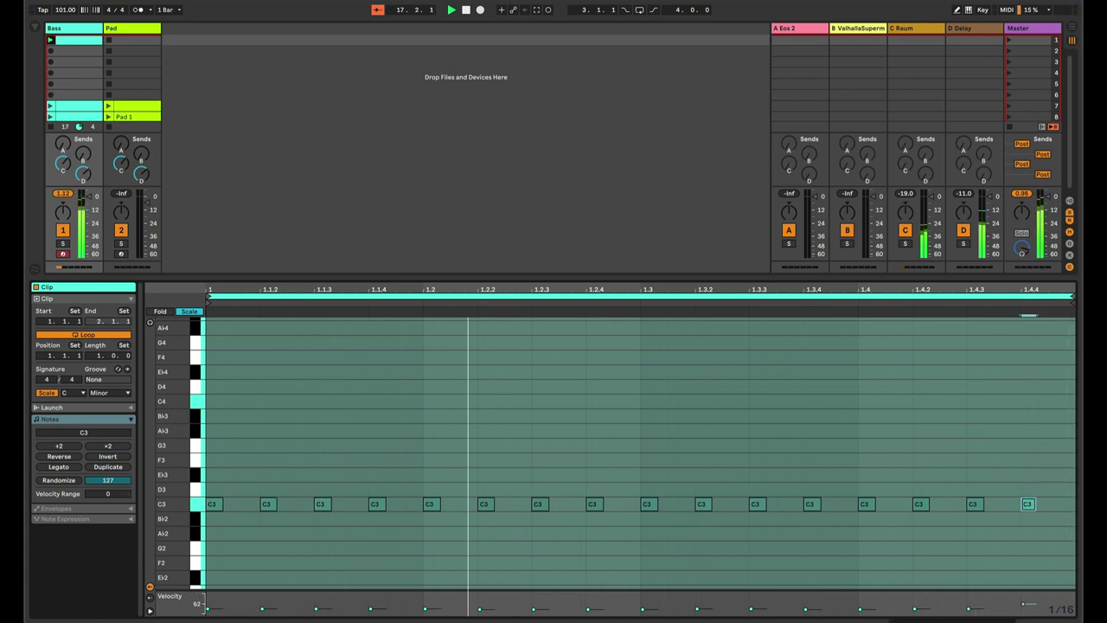
left_click_drag(1023, 603, 1024, 608)
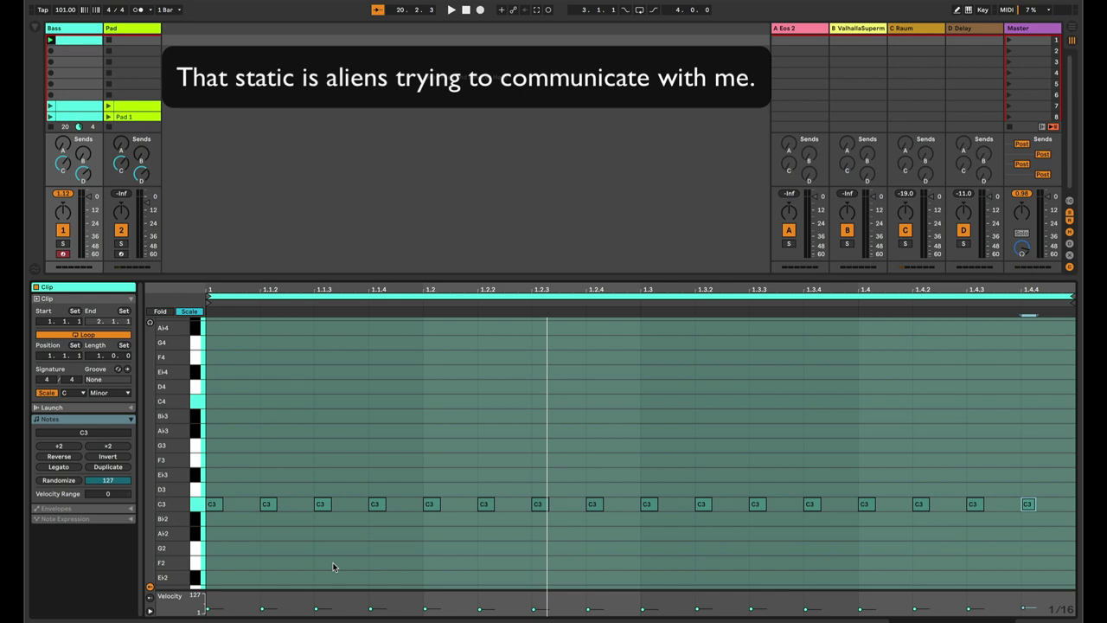
Play the clip and raise the notes at 1.2 and 1.3.2 one octave to C4
key("space")
left_click(431, 505)
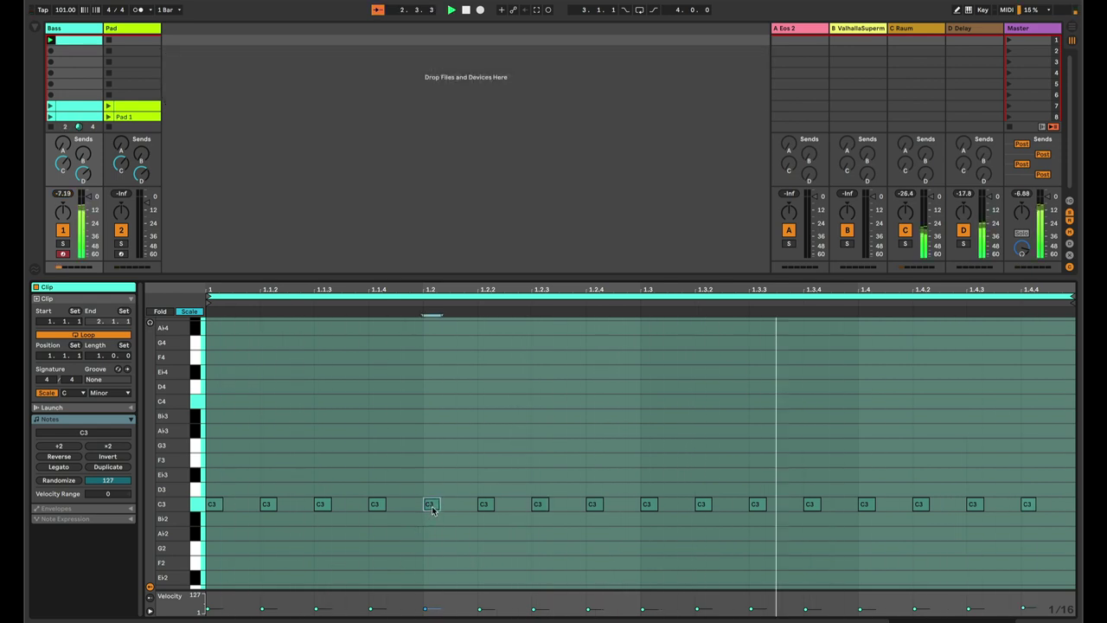
scroll(432, 507, "down", 3)
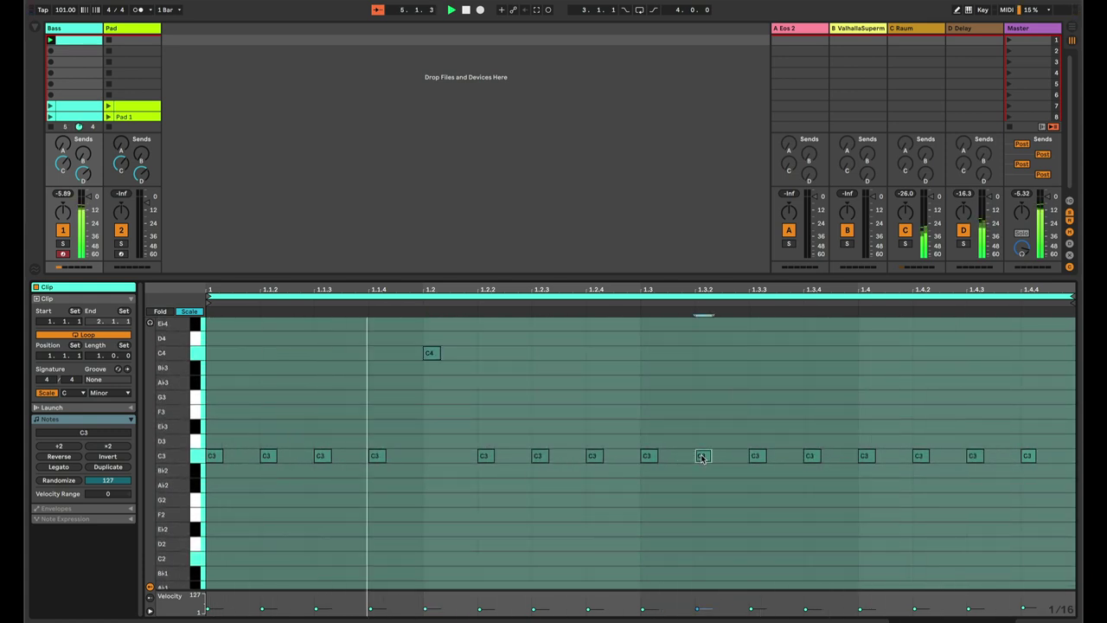
Lower the note at 1.4.3 to B♭2 and raise its velocity slightly
left_click(813, 458)
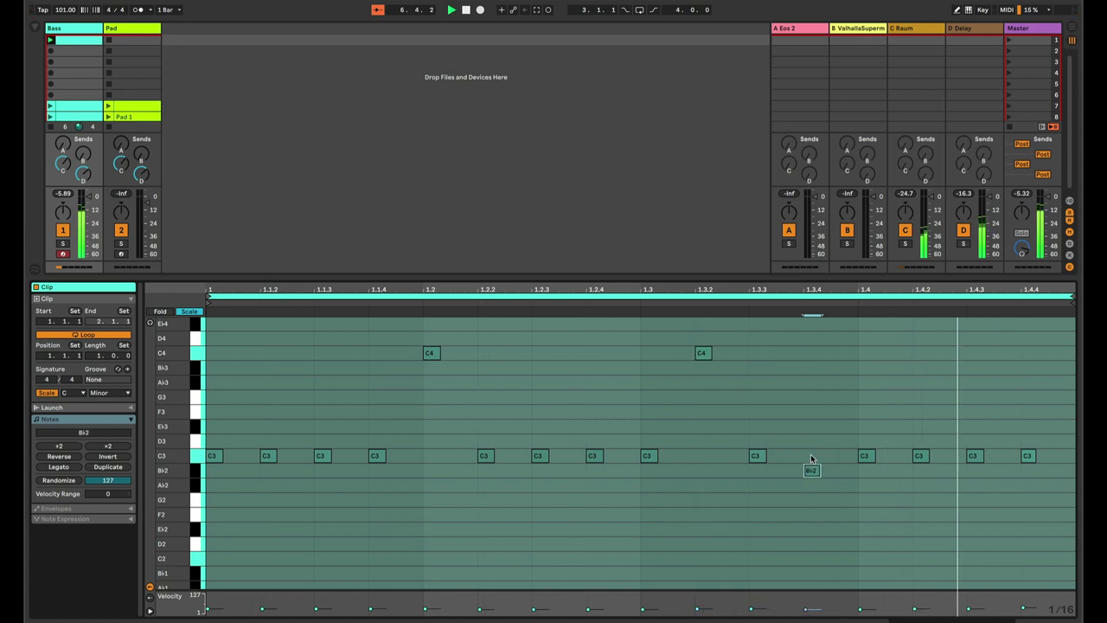
key("Up")
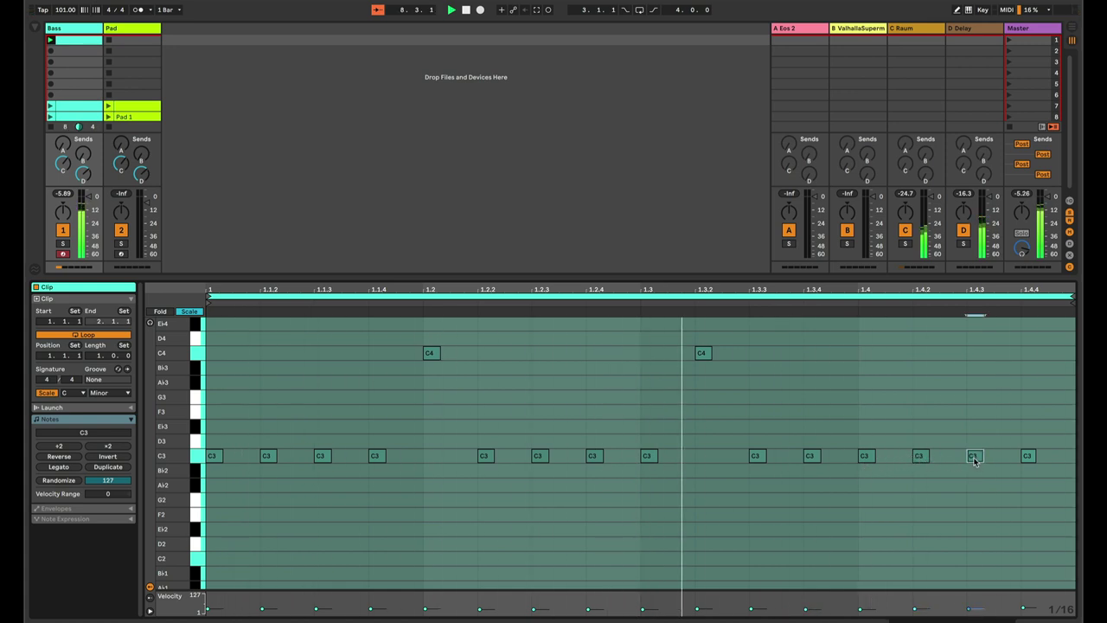
left_click_drag(973, 459, 976, 471)
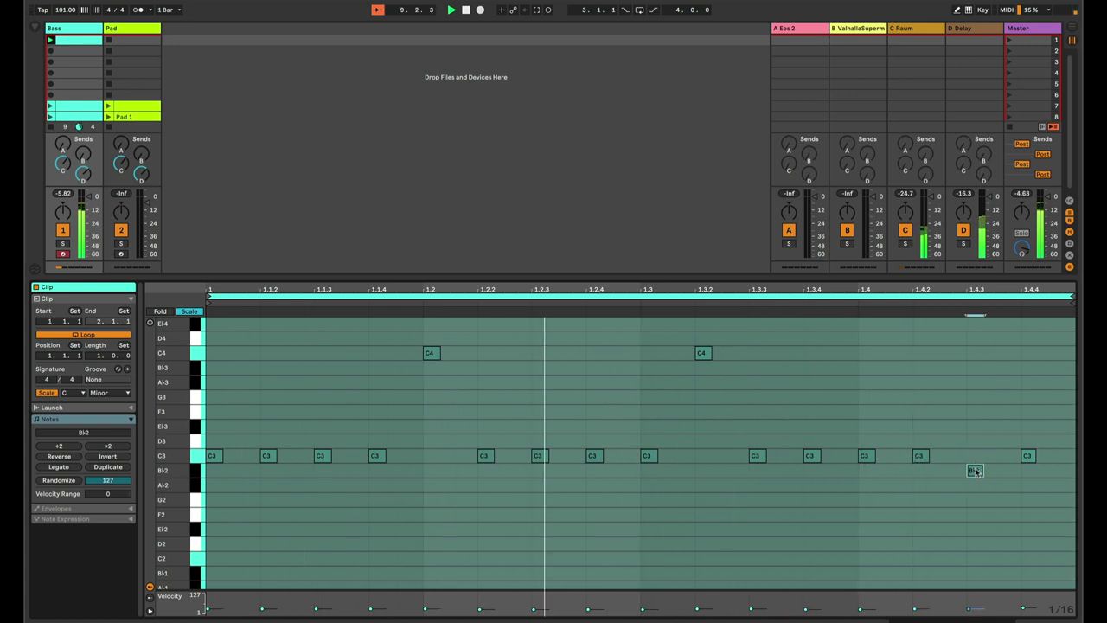
left_click_drag(972, 603, 975, 608)
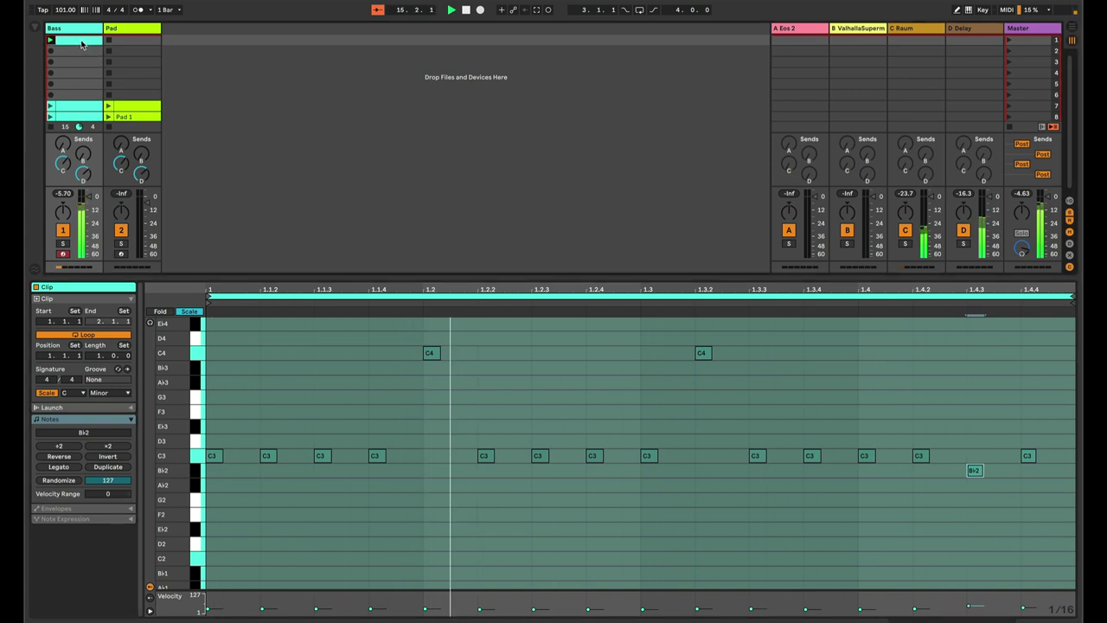
Duplicate the Bass clip into the second slot, and in the copy raise the note at 1.2.4 to E♭3 with velocity 50
key("ctrl+d")
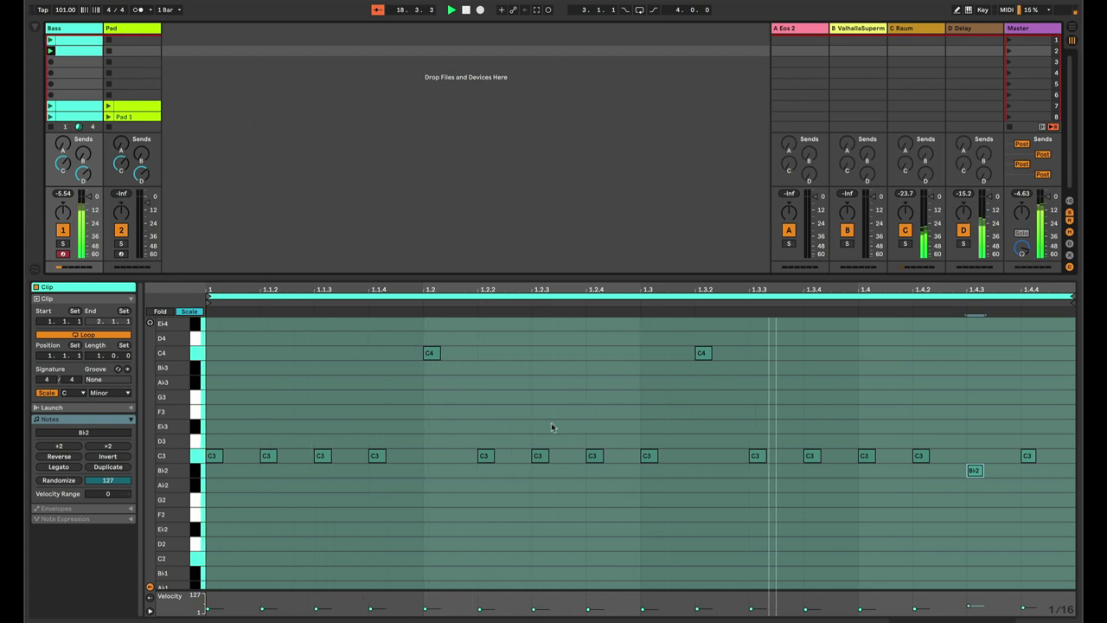
left_click(703, 352)
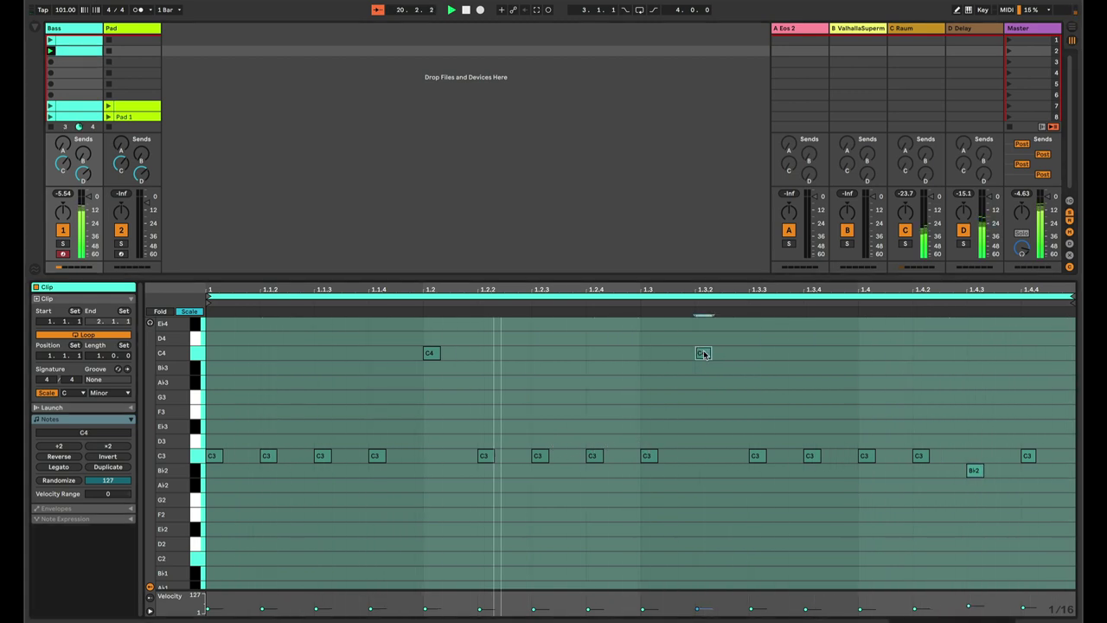
left_click(593, 455)
key("Up")
key("Up")
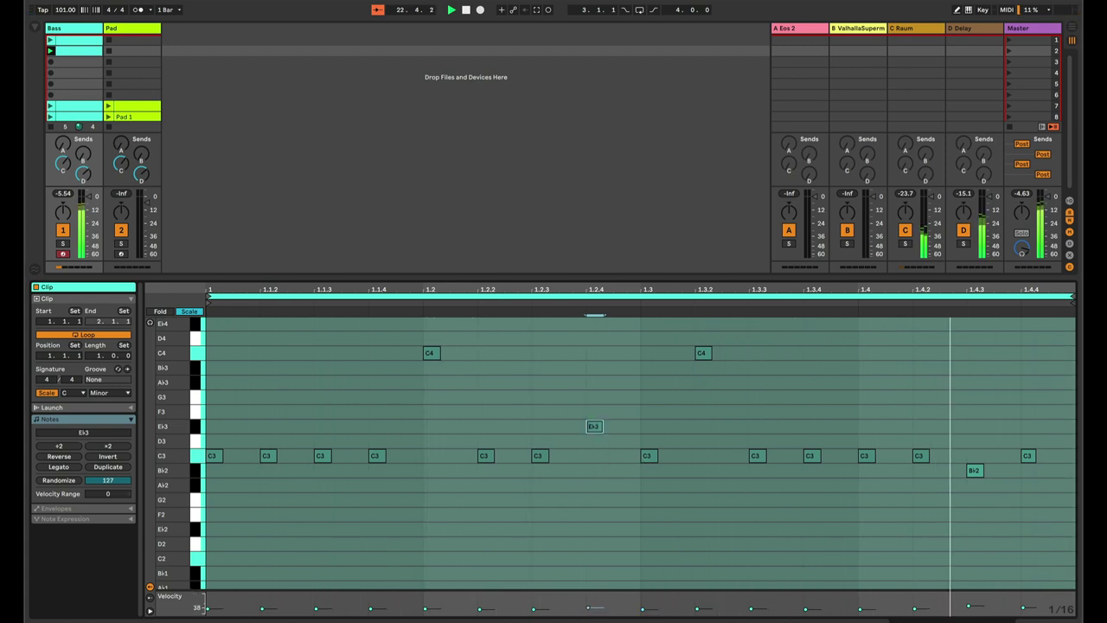
left_click_drag(592, 610, 591, 609)
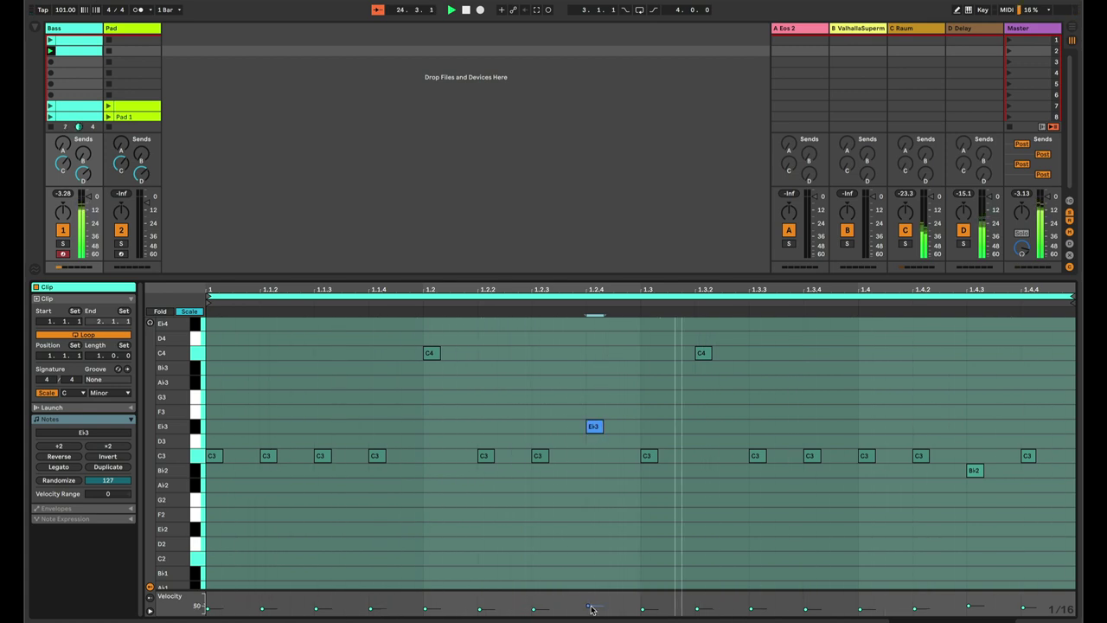
Lower the C4 at 1.3.2 by an octave to C3 and raise the note at 1.3.3 to F3
left_click(702, 352)
key("shift+Down")
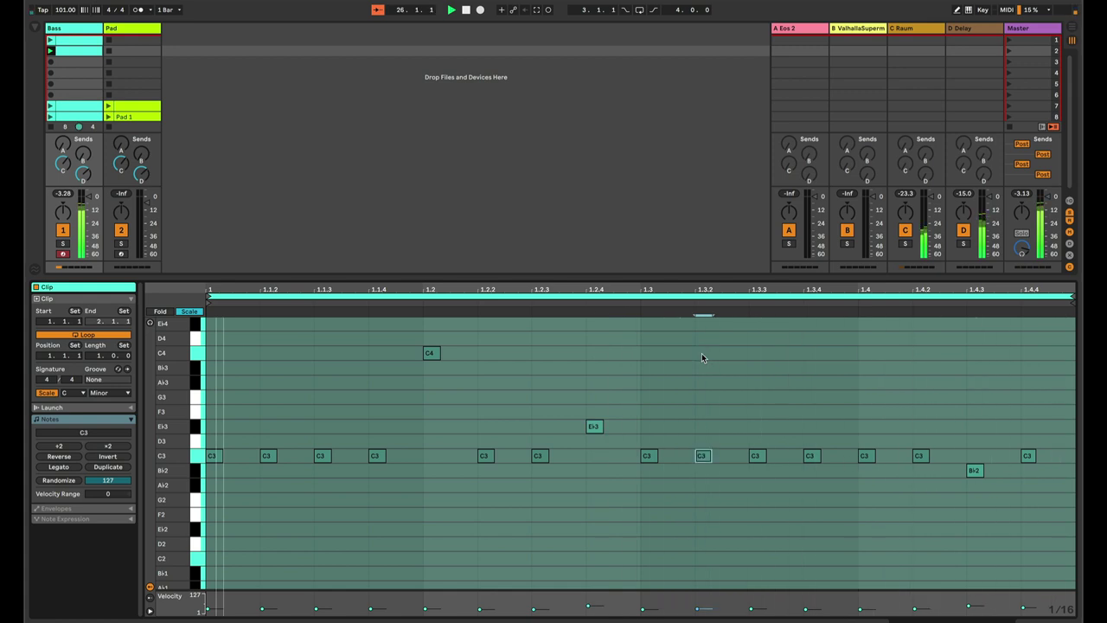
left_click(757, 456)
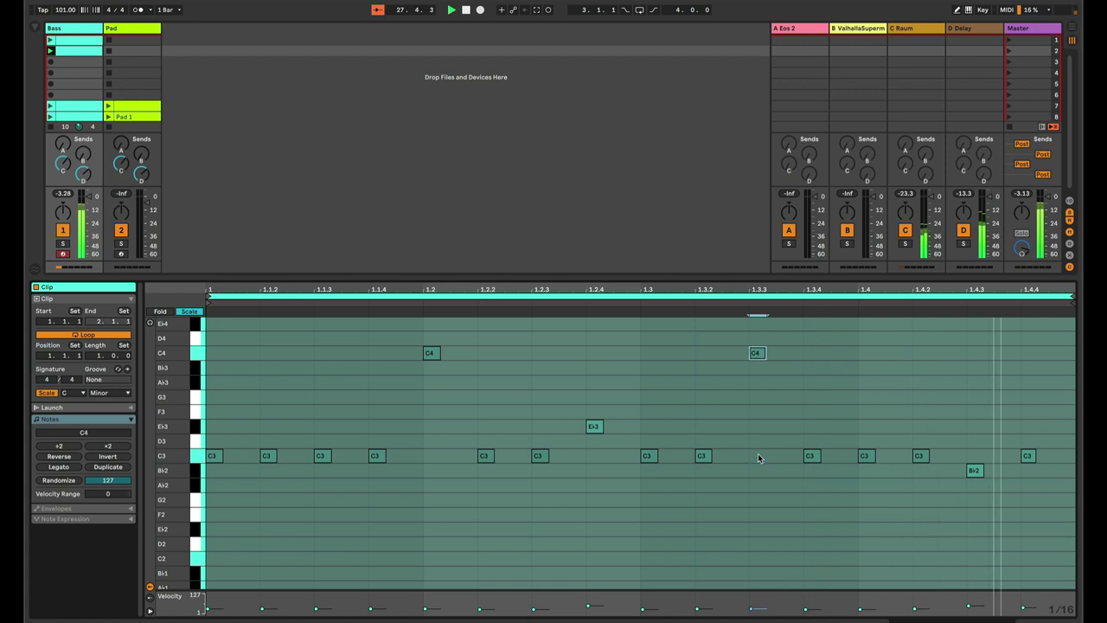
scroll(758, 457, "up", 3)
key("shift+Up")
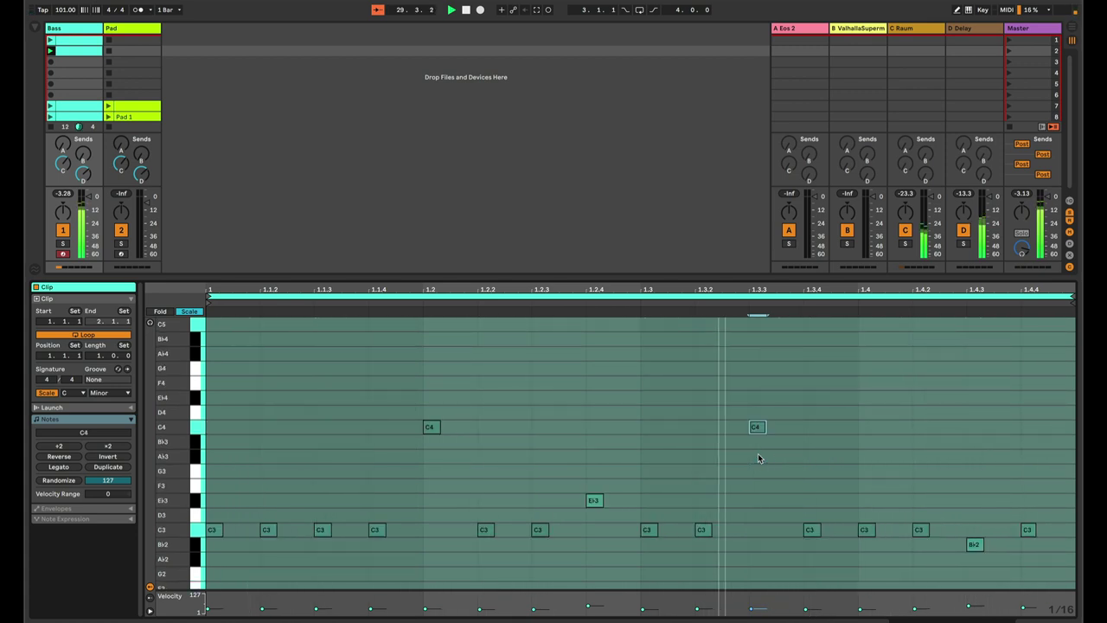
key("Down")
key("Down")
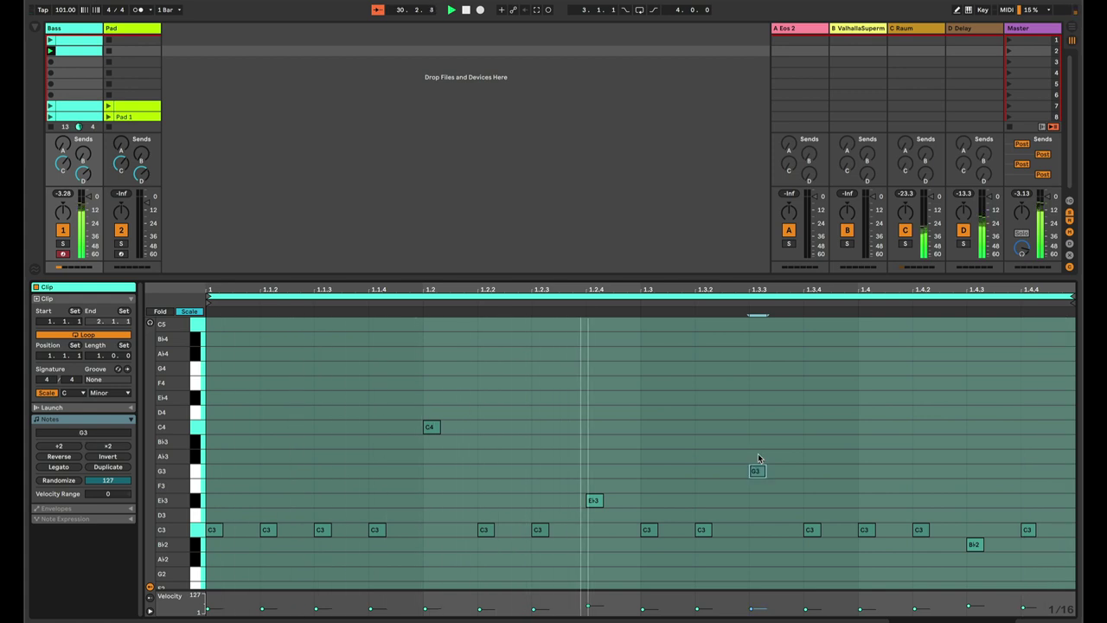
key("Down")
key("Down")
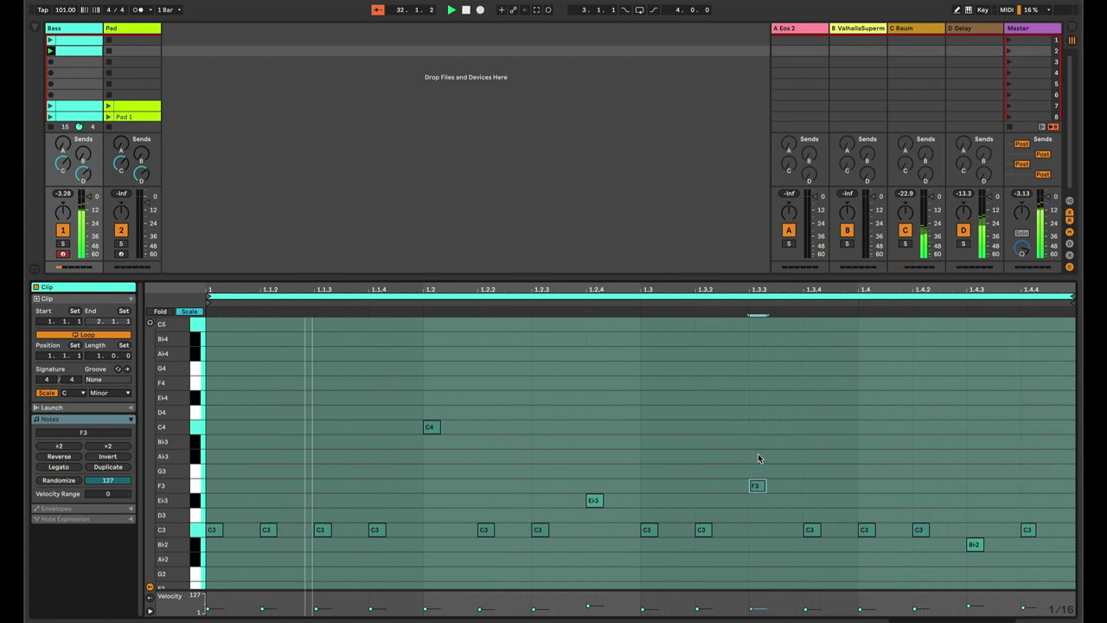
Raise the note at 1.4.2 to E♭3 and the last note at 1.4.4 to C4
scroll(758, 458, "down", 3)
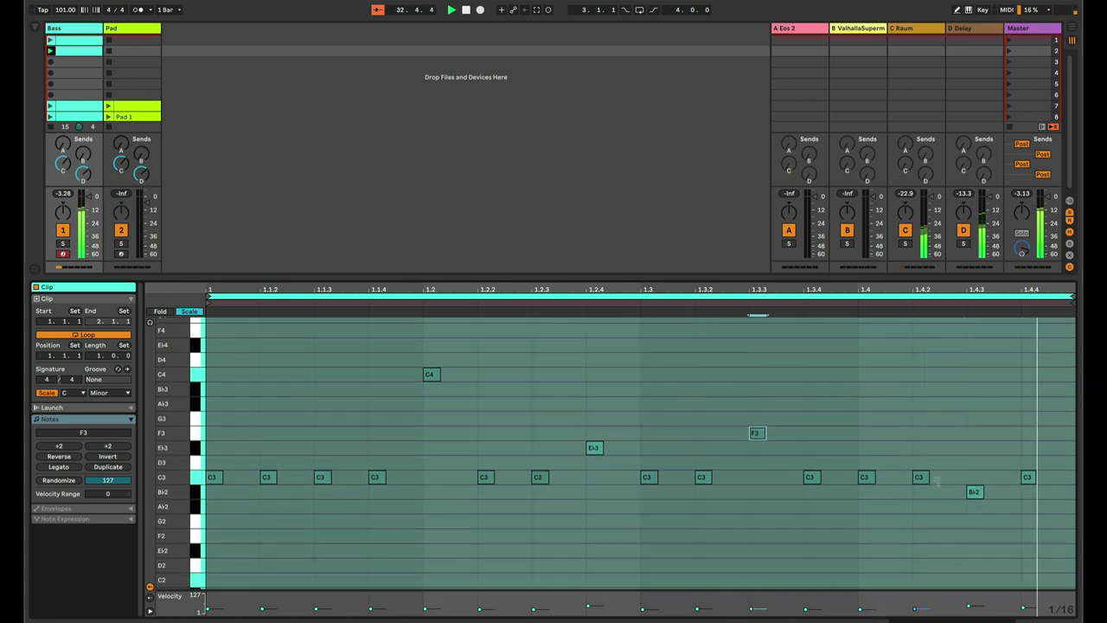
left_click(975, 494)
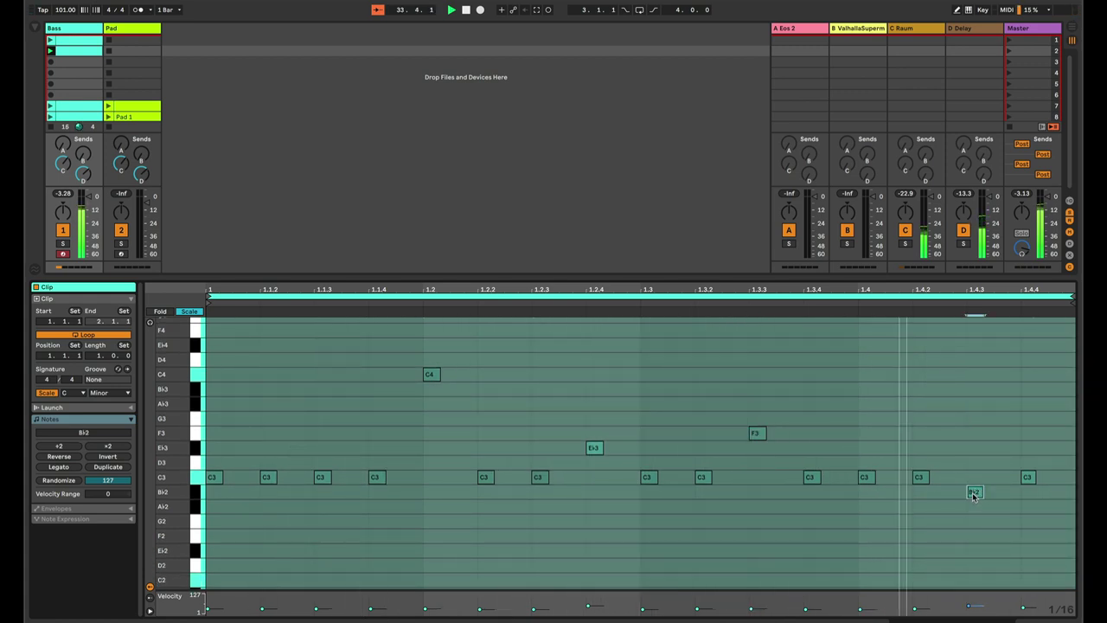
left_click(920, 477)
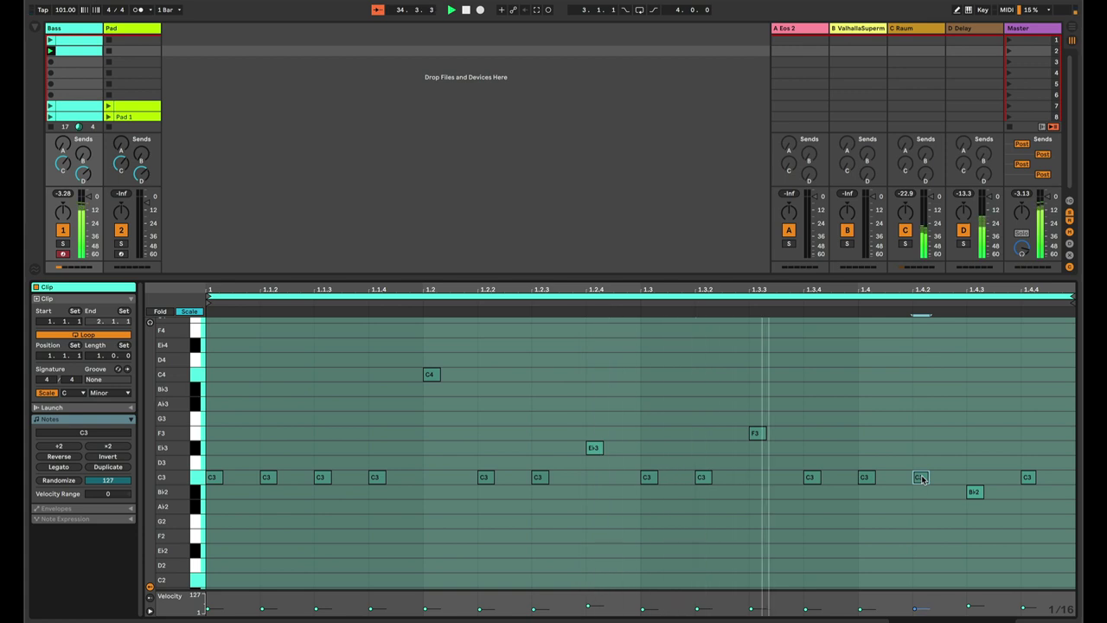
key("Up")
key("Up")
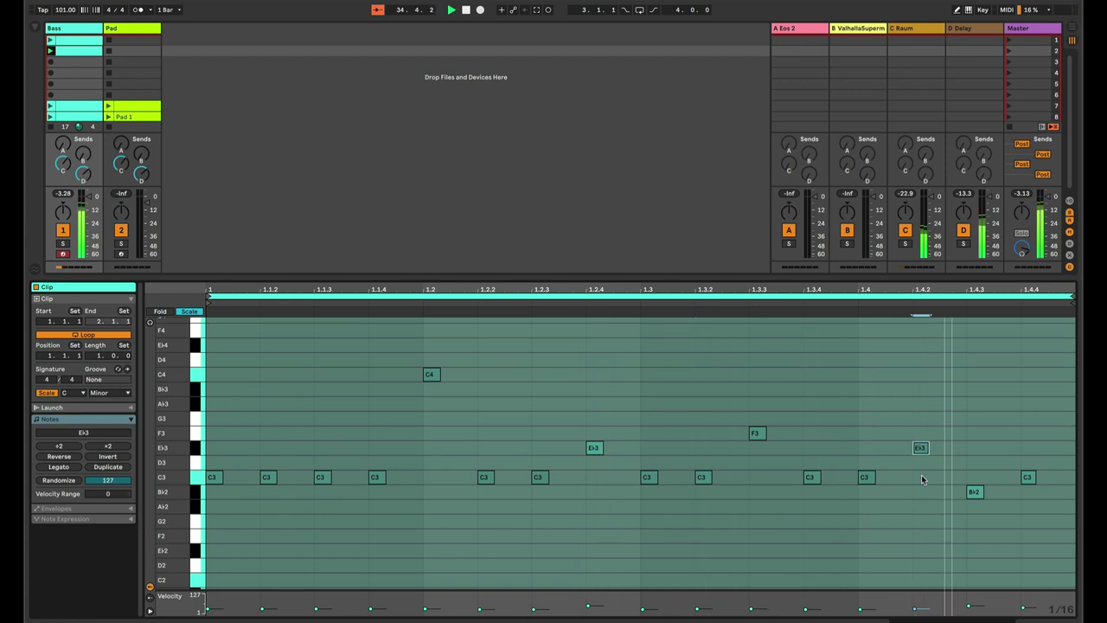
left_click(1027, 477)
key("shift+Up")
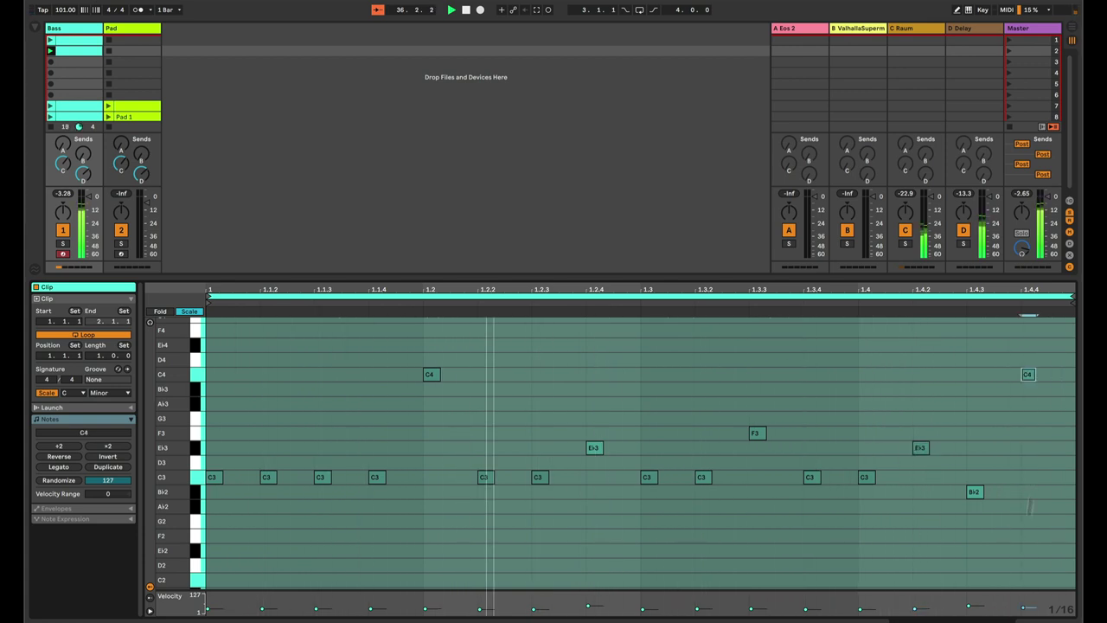
Lower the velocity of the last note at 1.4.4 slightly, and lower the note at 1.4.2 to B♭2
left_click_drag(1028, 609, 1028, 610)
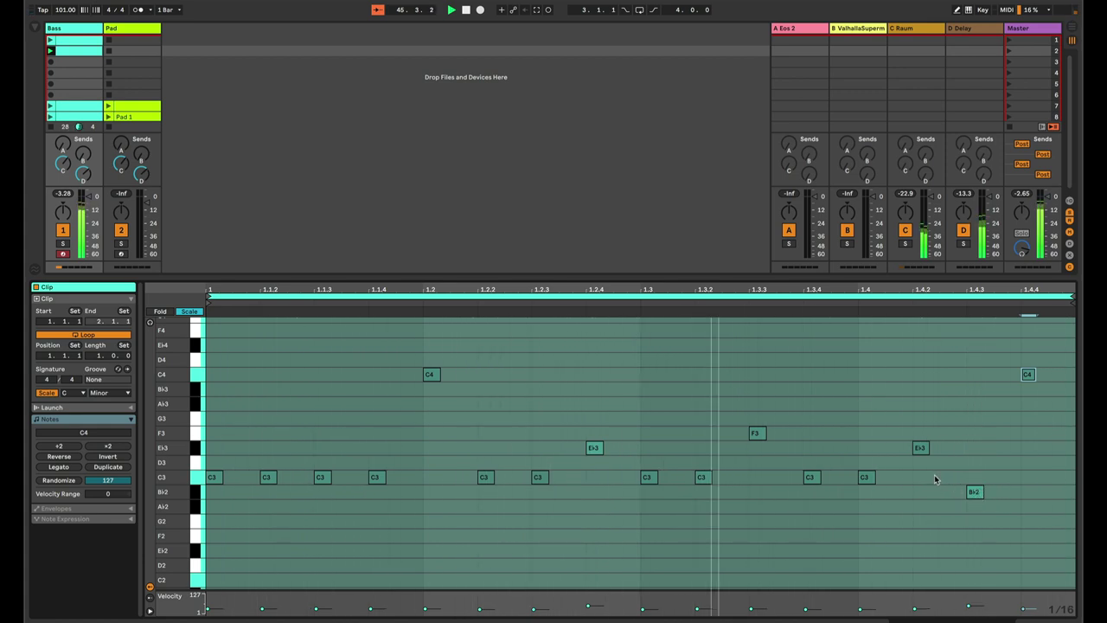
left_click(920, 447)
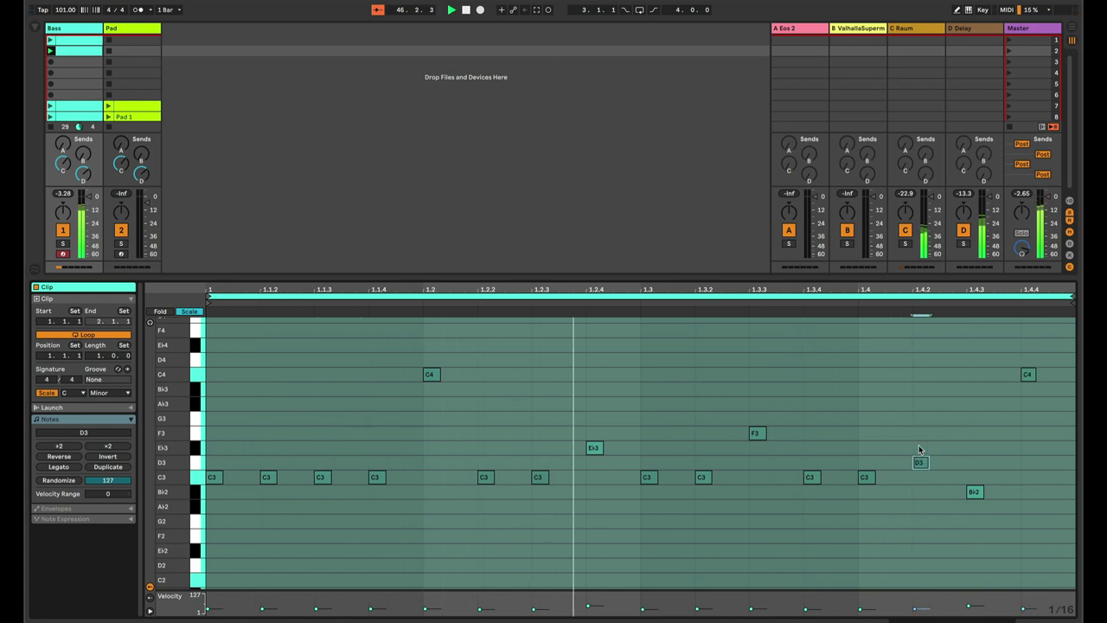
key("Down")
key("Down")
key("Down")
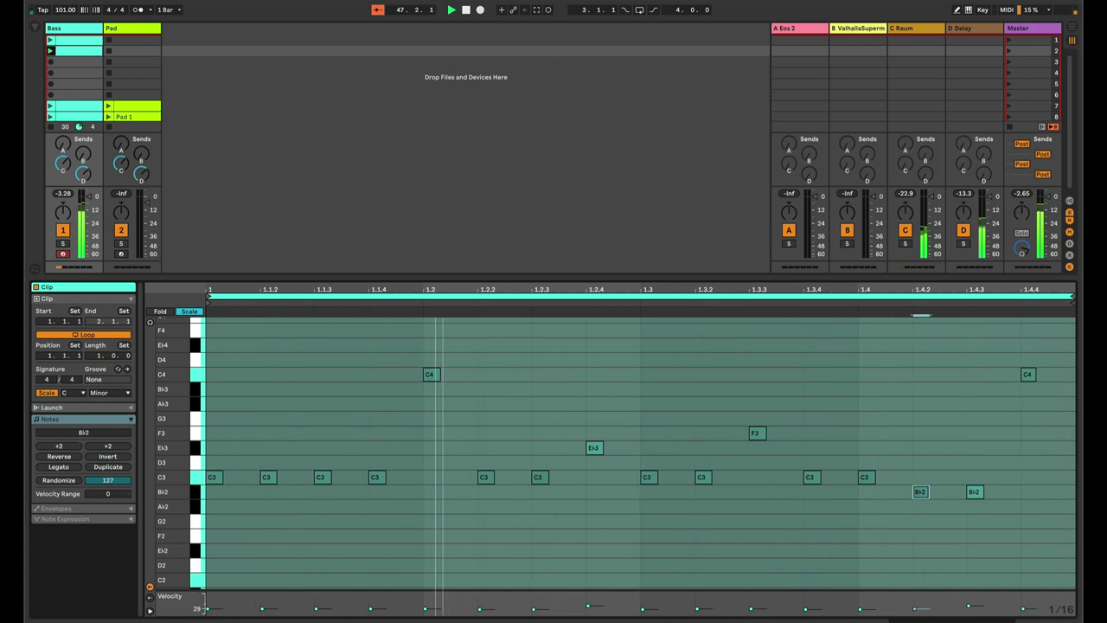
Raise the note at 1.4.3 an octave to B♭3 and lower its velocity slightly
left_click(974, 492)
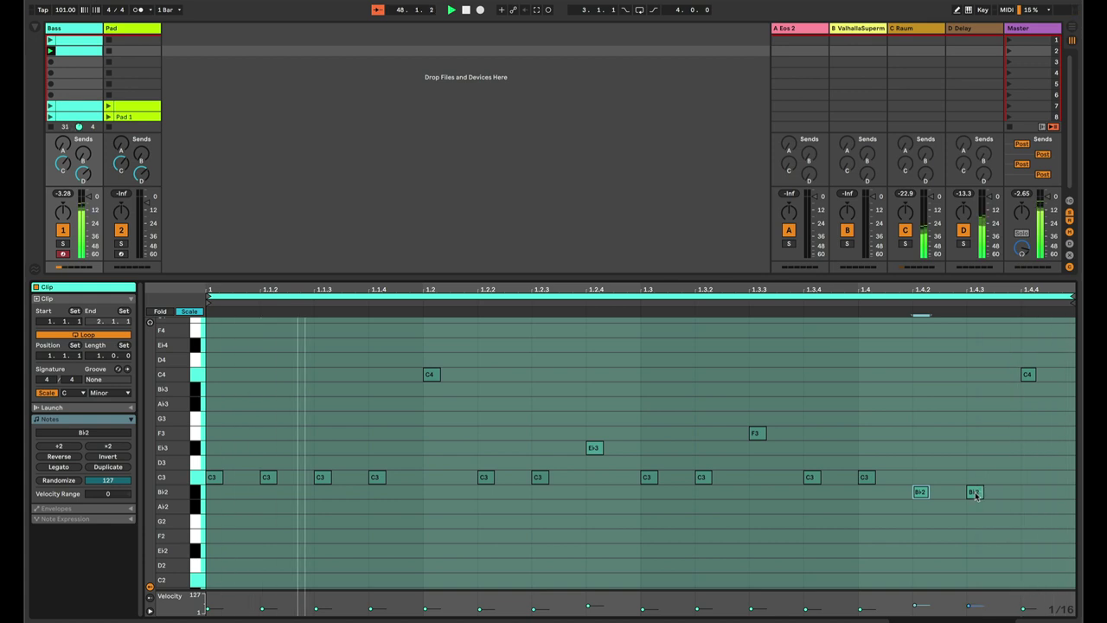
key("shift+Up")
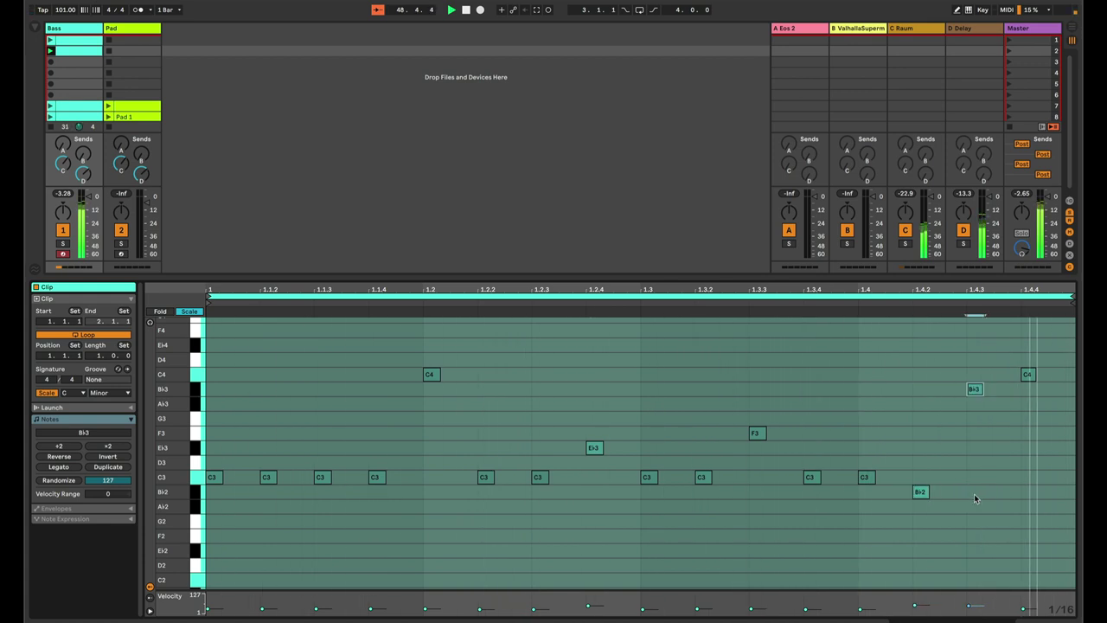
left_click_drag(974, 608, 974, 611)
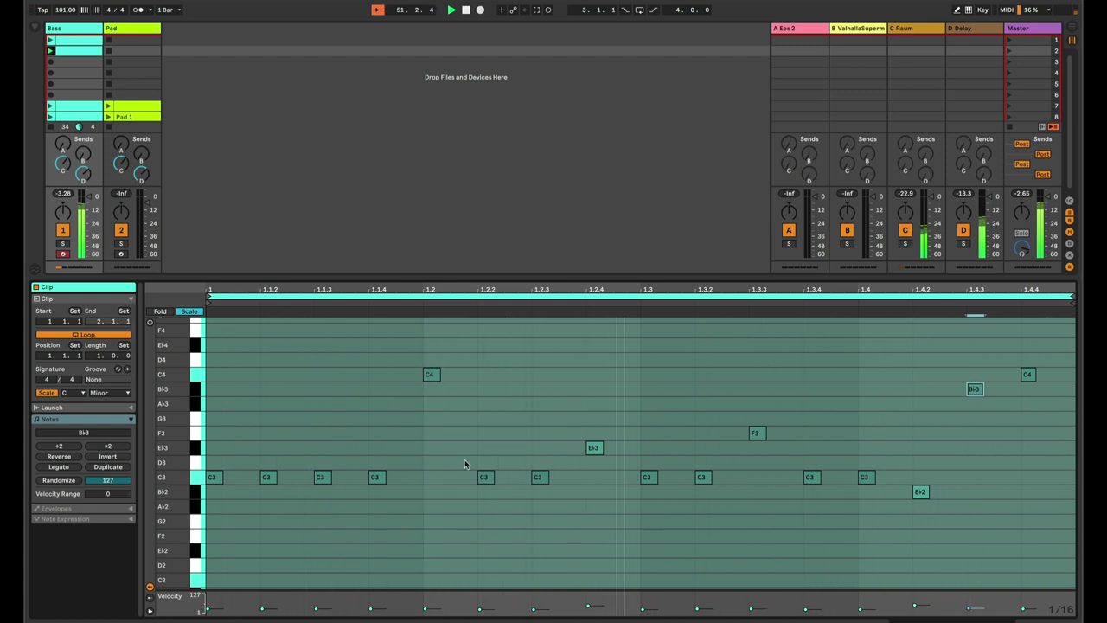
Duplicate the second Bass clip into the third slot, and in the copy lower the C4 at 1.2 to C3
left_click(69, 43)
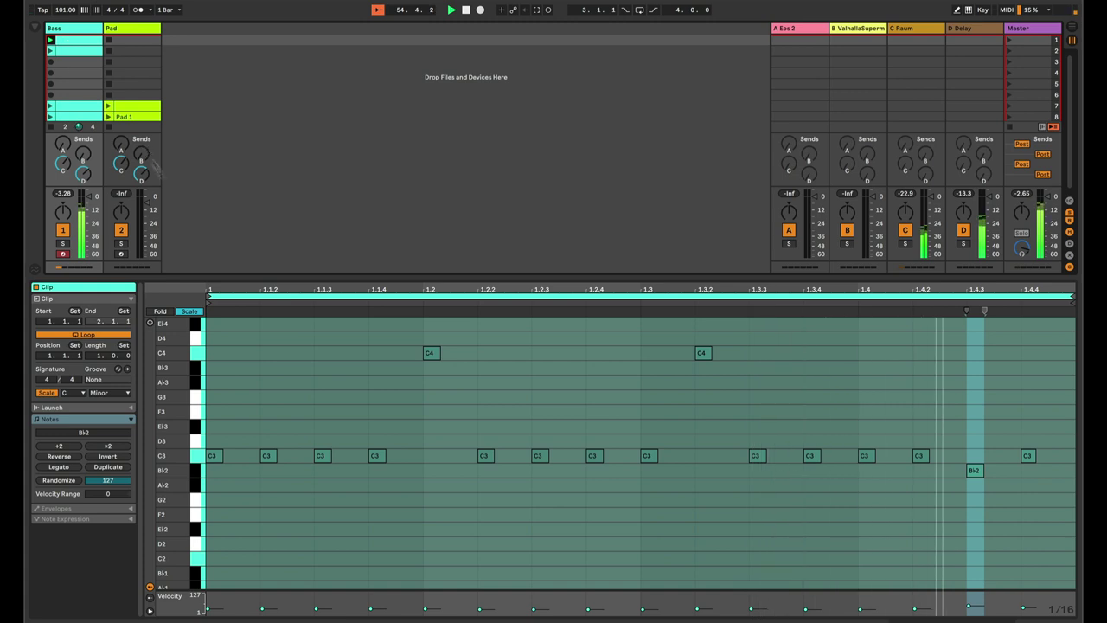
left_click(322, 456)
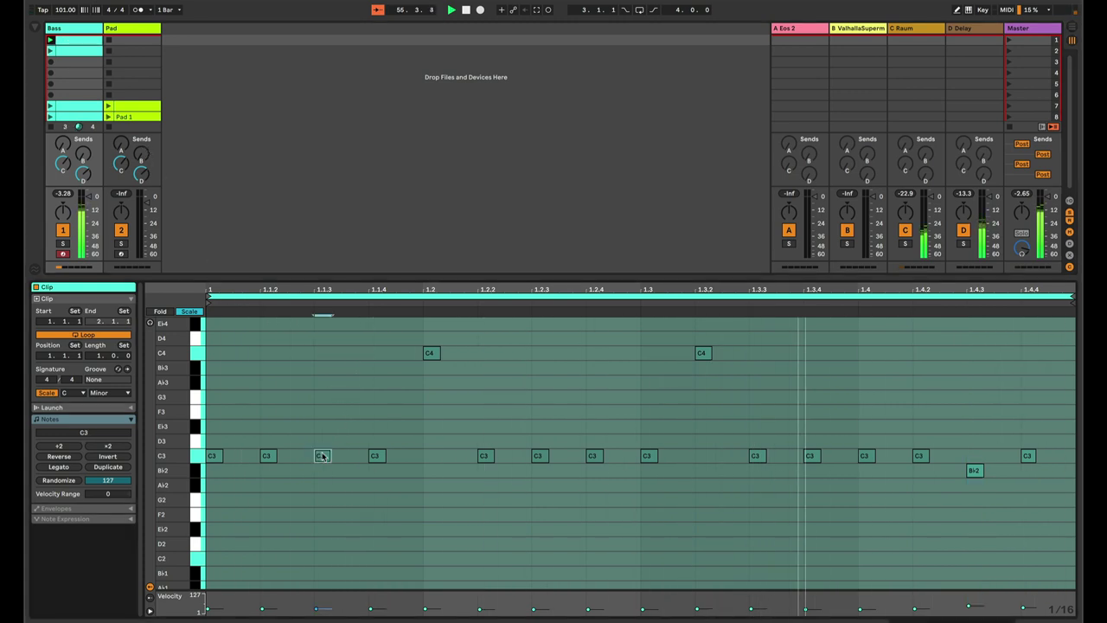
left_click(64, 39)
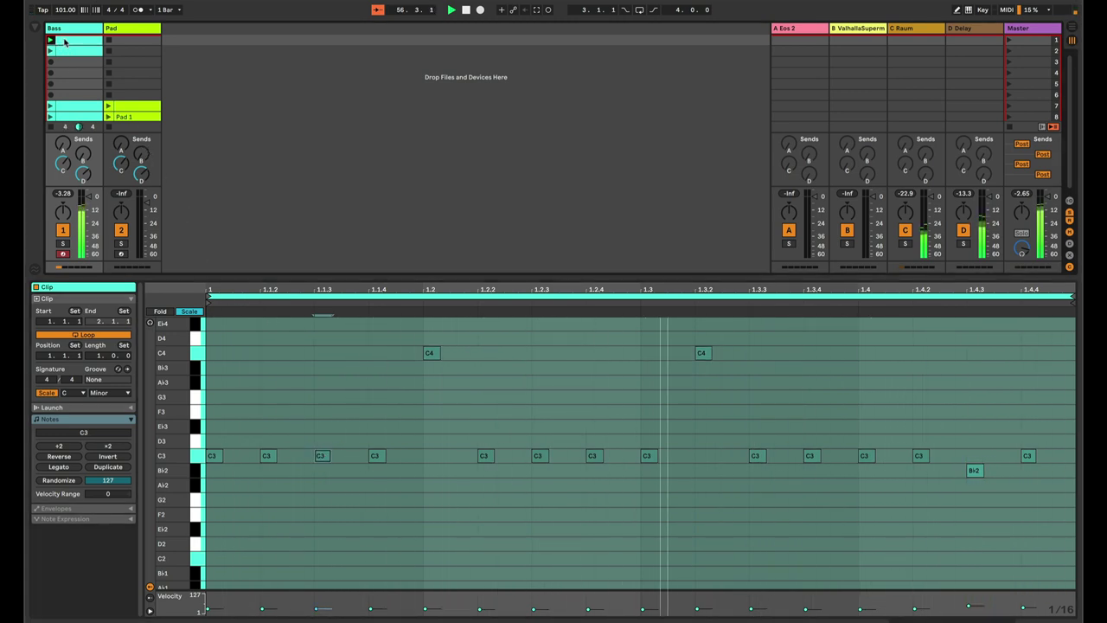
key("super+d")
left_click(431, 375)
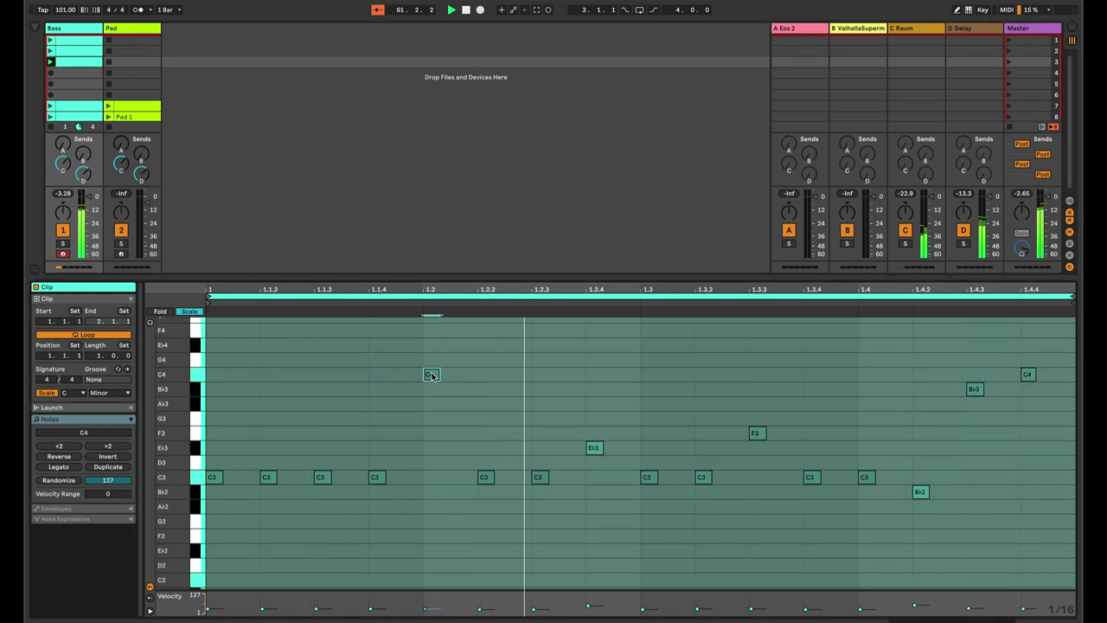
key("shift+Down")
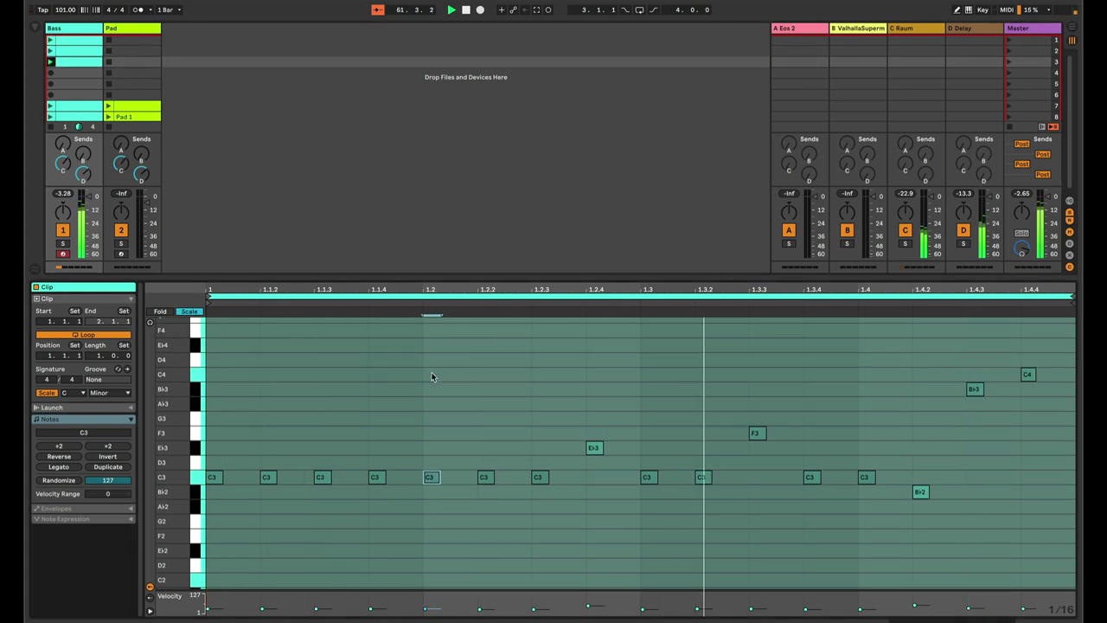
Raise the note at 1.1.3 an octave to C4 and the note at 1.1.4 to E♭3
left_click(322, 479)
key("shift+Up")
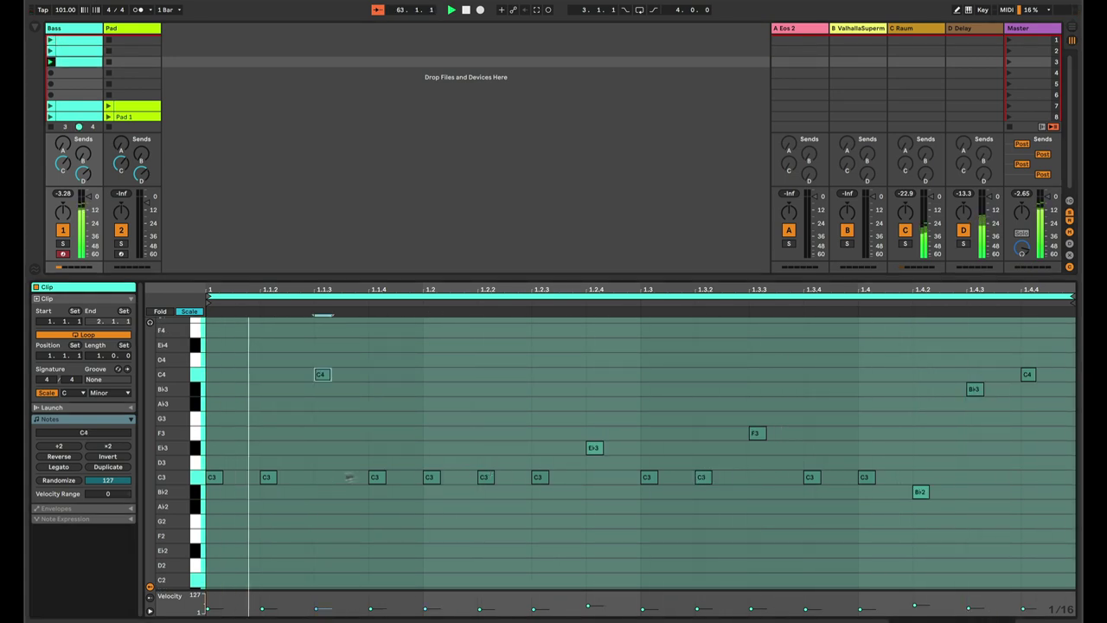
left_click(378, 479)
key("Up")
key("Up")
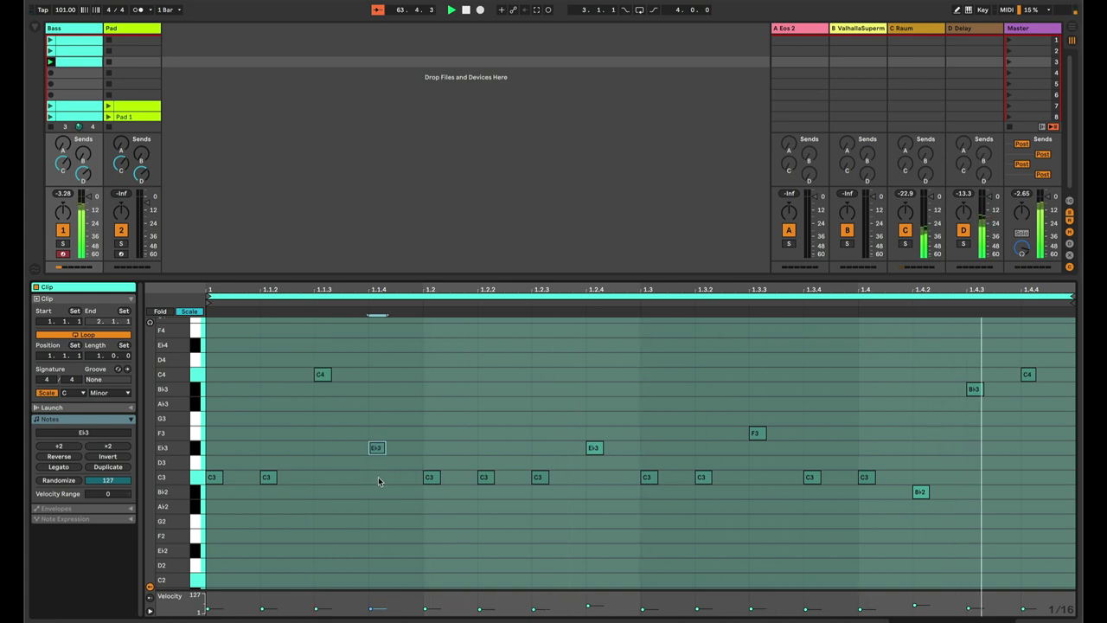
Lower the note at 1.2.2 to B♭2, and slightly raise the velocities of the notes at 1.2.2 and 1.1.4
left_click(485, 478)
key("Down")
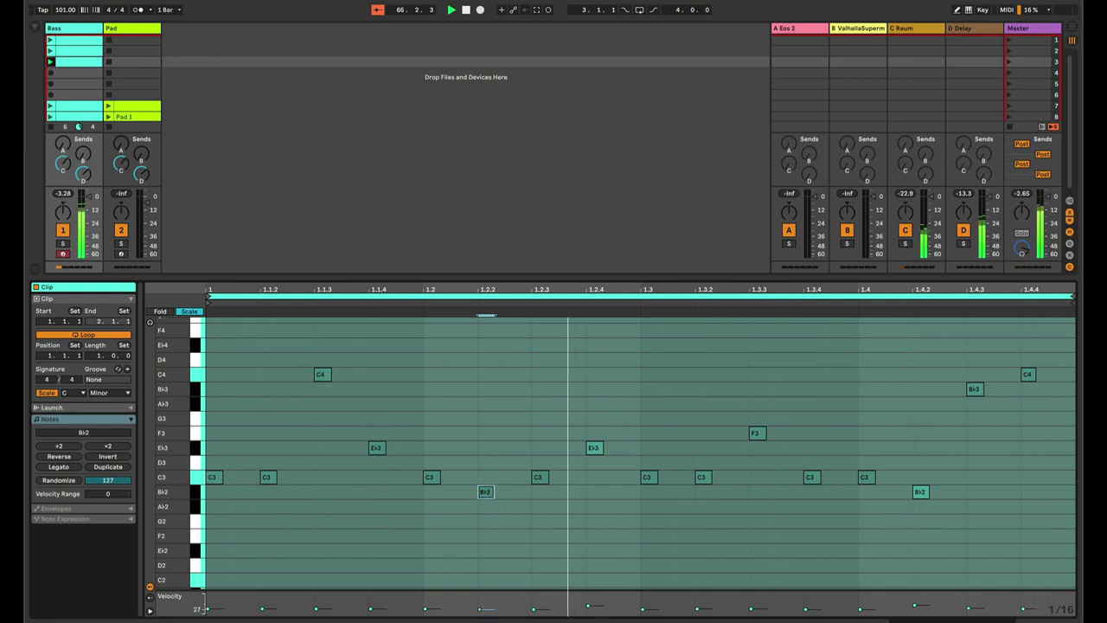
left_click(377, 608)
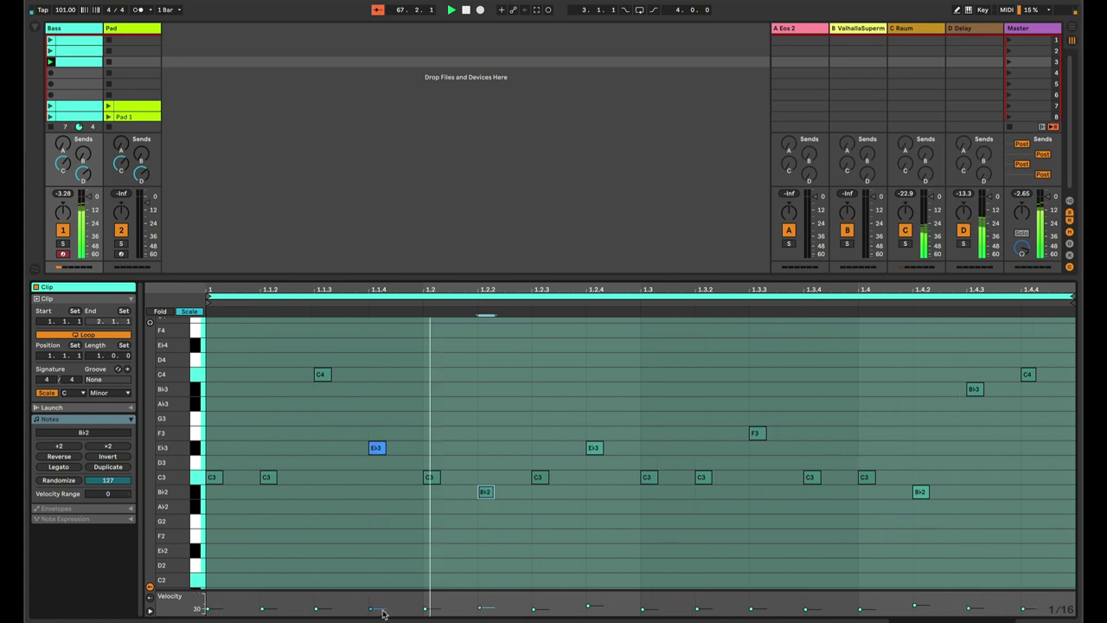
left_click_drag(377, 609, 378, 606)
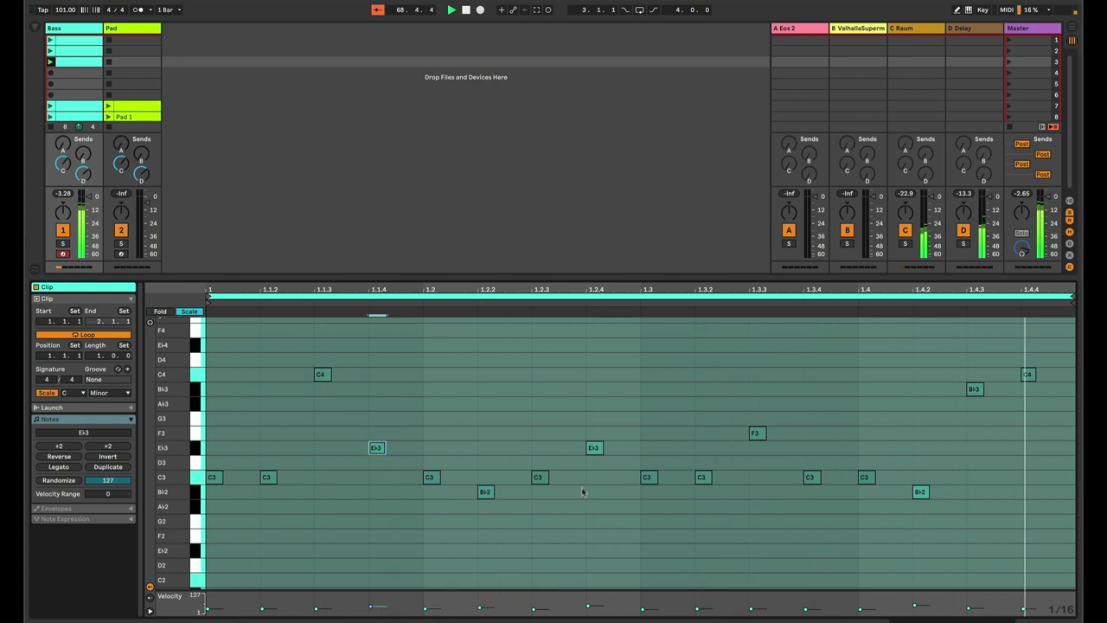
Raise the note at 1.2.4 to F3 and the note at 1.3.3 to G3
left_click(593, 448)
key("Up")
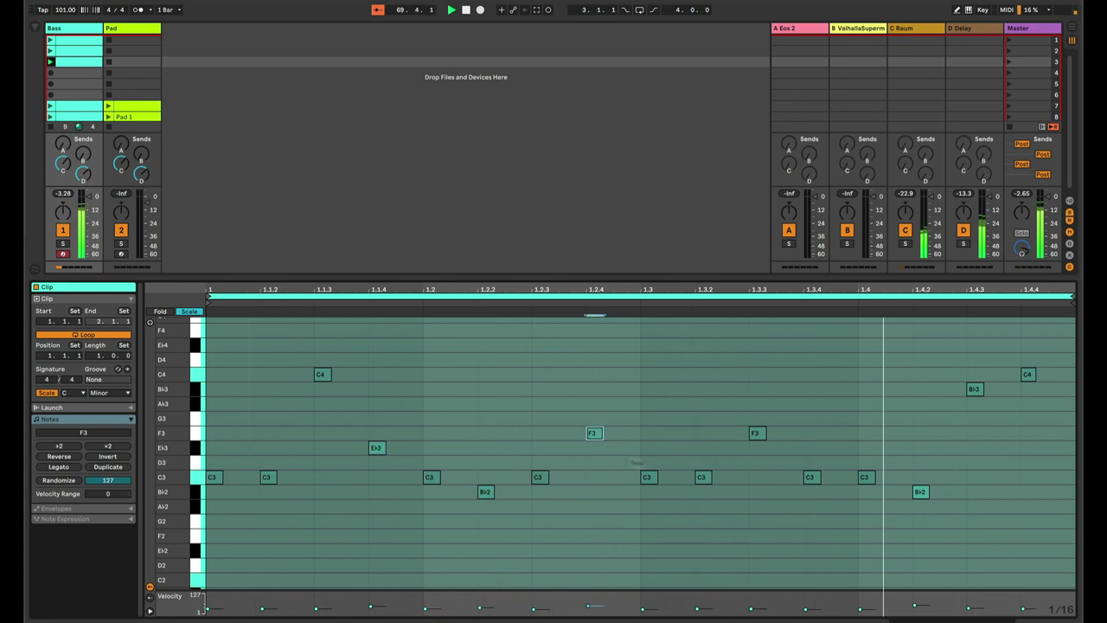
left_click(759, 433)
key("Up")
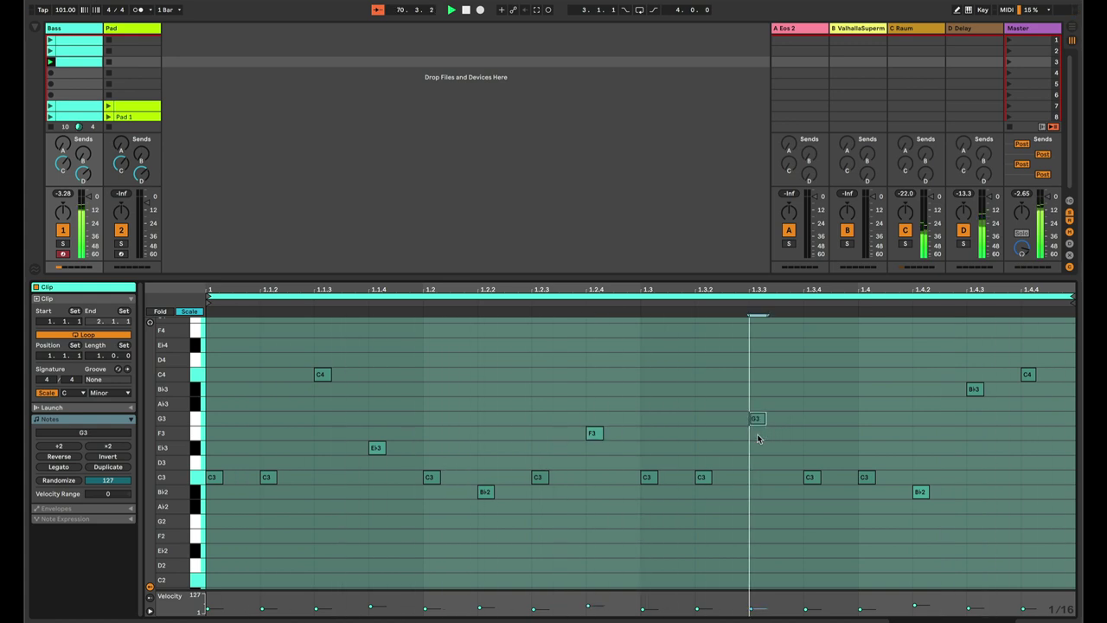
Raise the note at 1.4 an octave to C4 and lower the last note at 1.4.4 to C3
left_click(867, 478)
key("shift+Up")
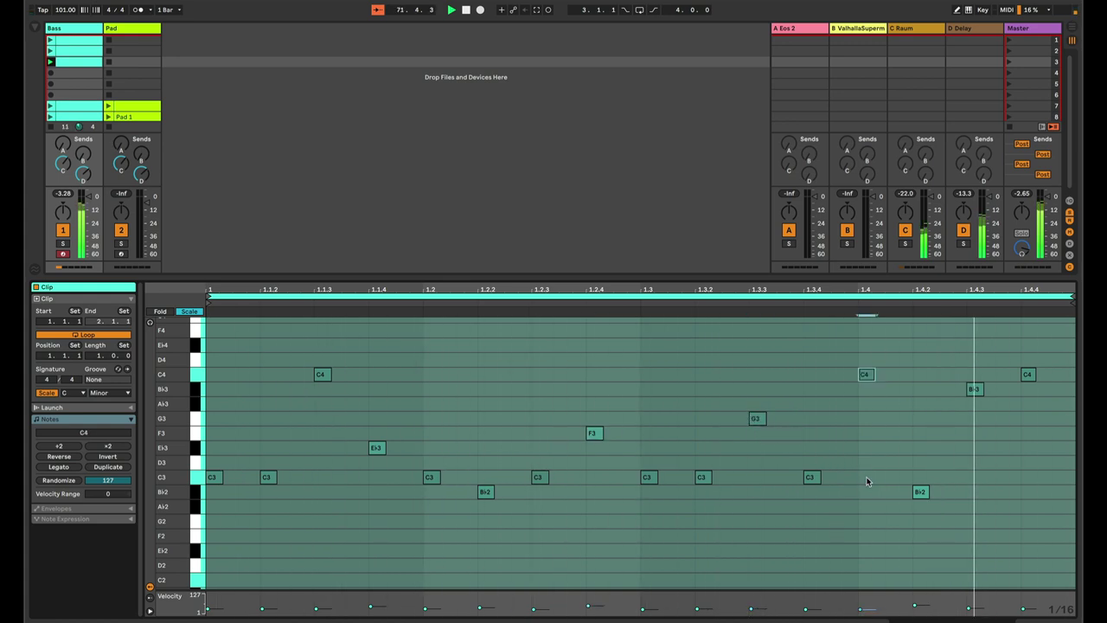
left_click(1029, 375)
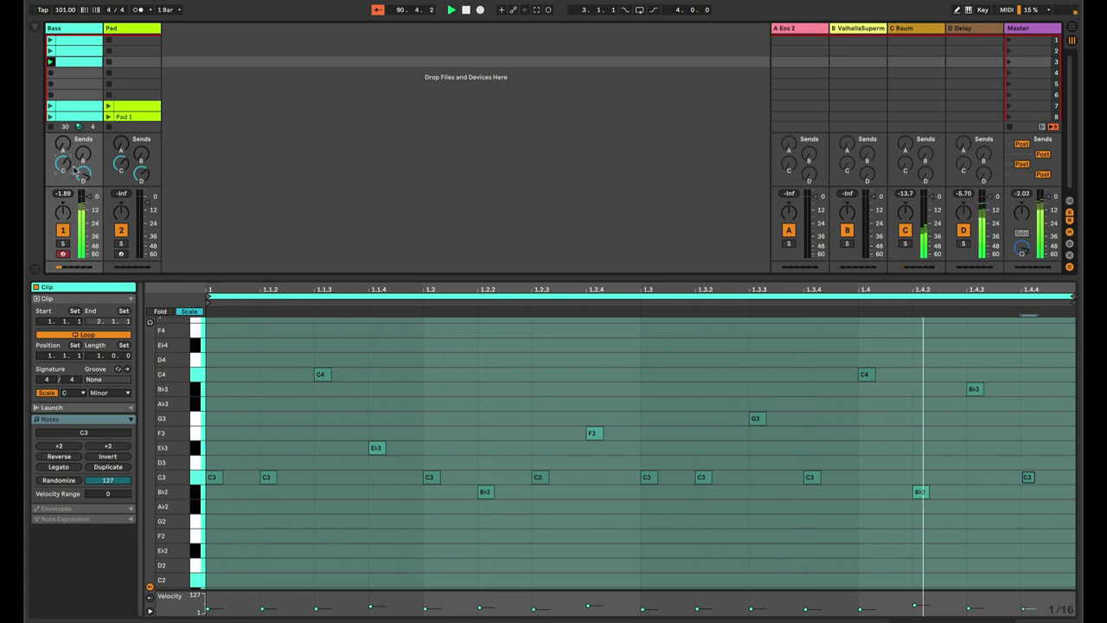
Launch the first Bass clip and record a pad clip over it in the first slot of the Pad track
left_click(50, 40)
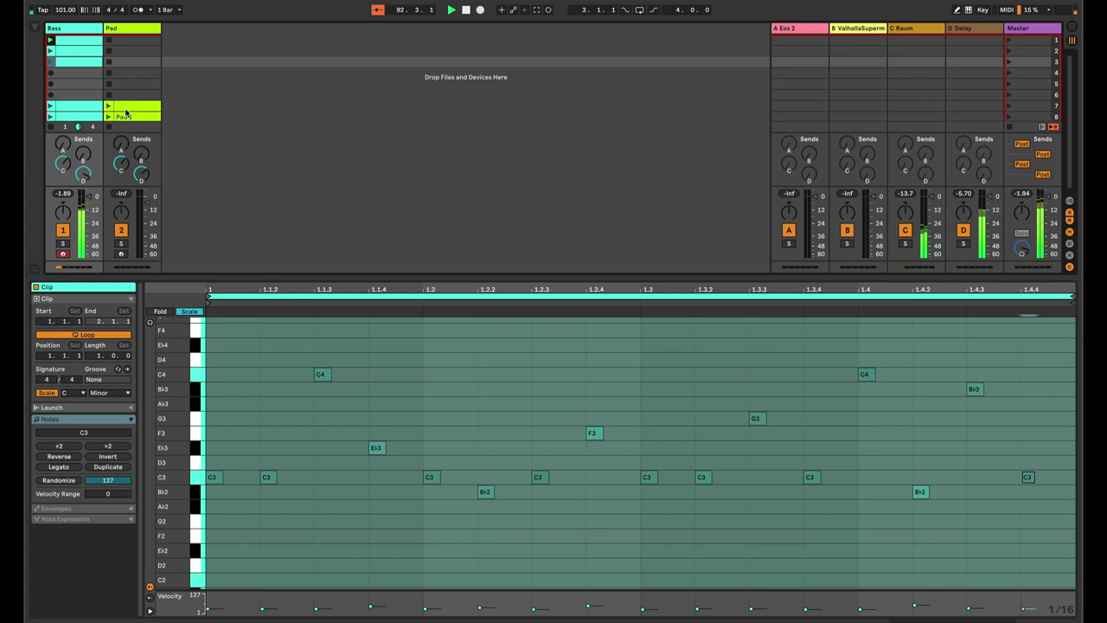
left_click(126, 44)
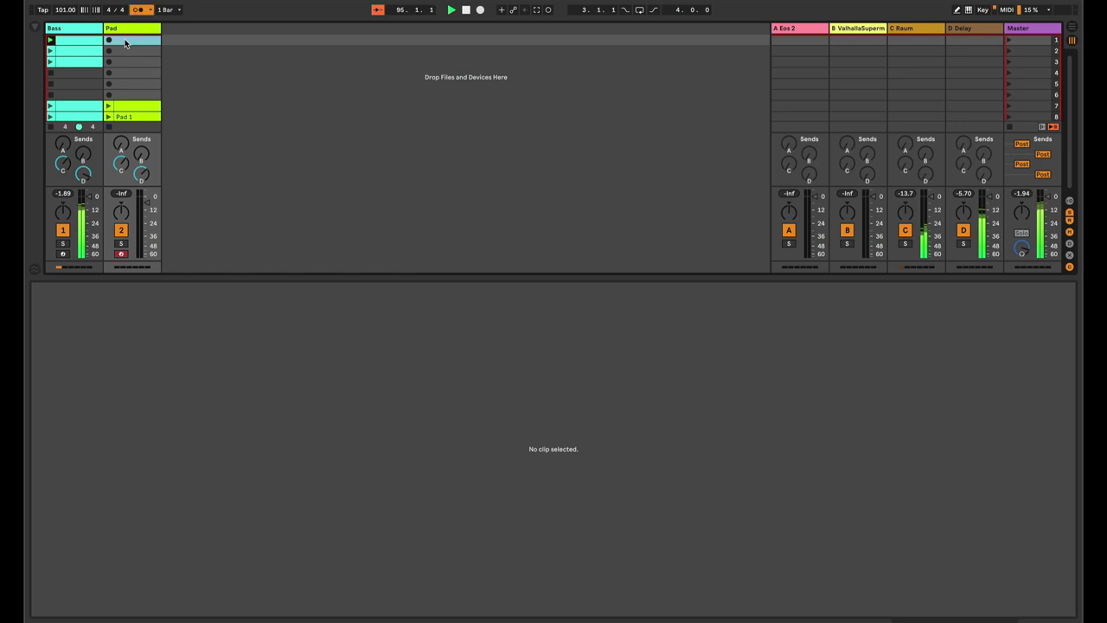
key("Return")
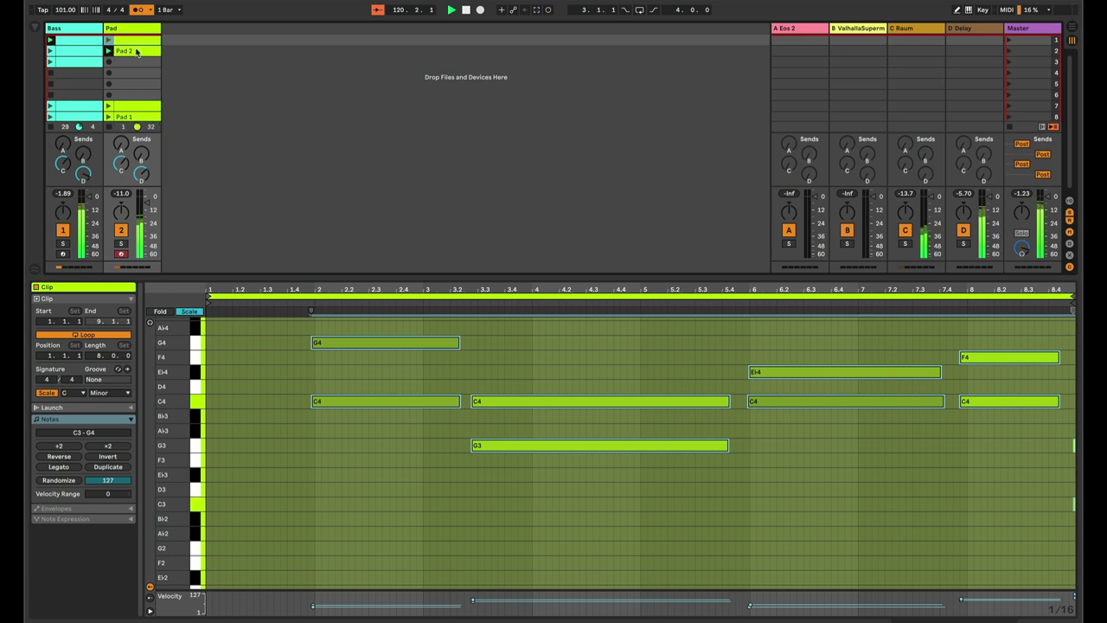
Record an eight-bar pad clip in the third slot of the Pad track, mostly two-note voicings over a held C3
left_click(136, 52)
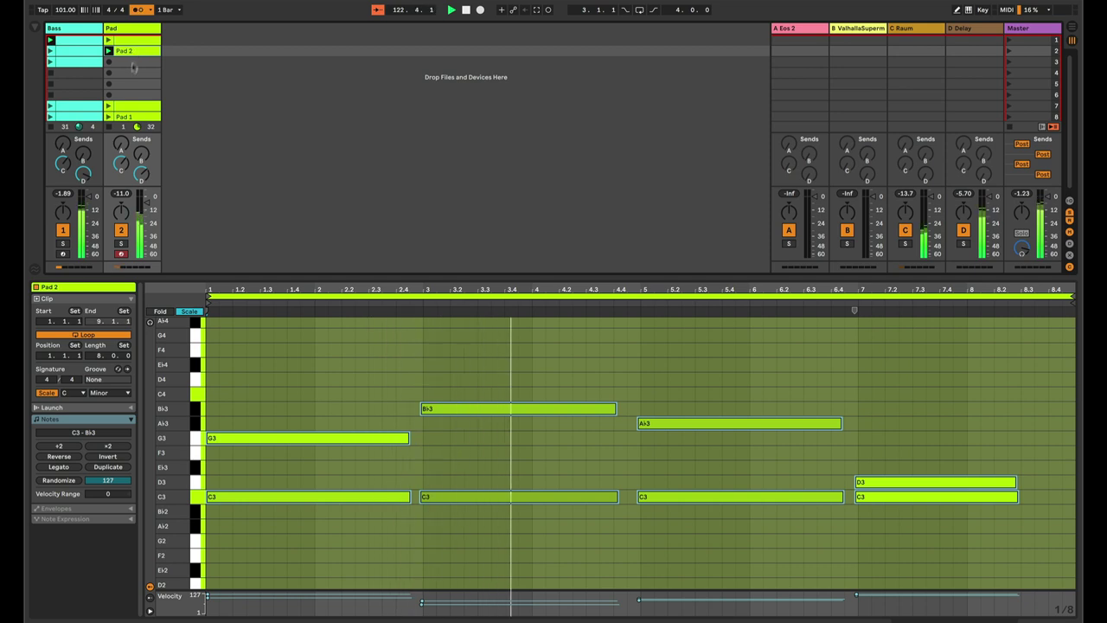
left_click(123, 67)
left_click(126, 51)
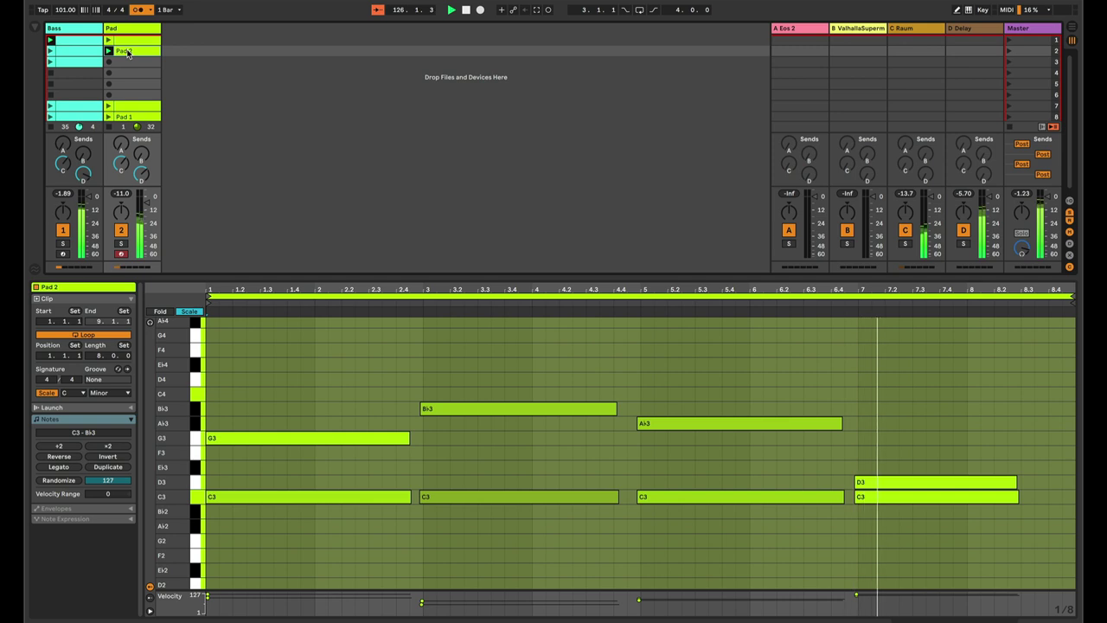
left_click(124, 64)
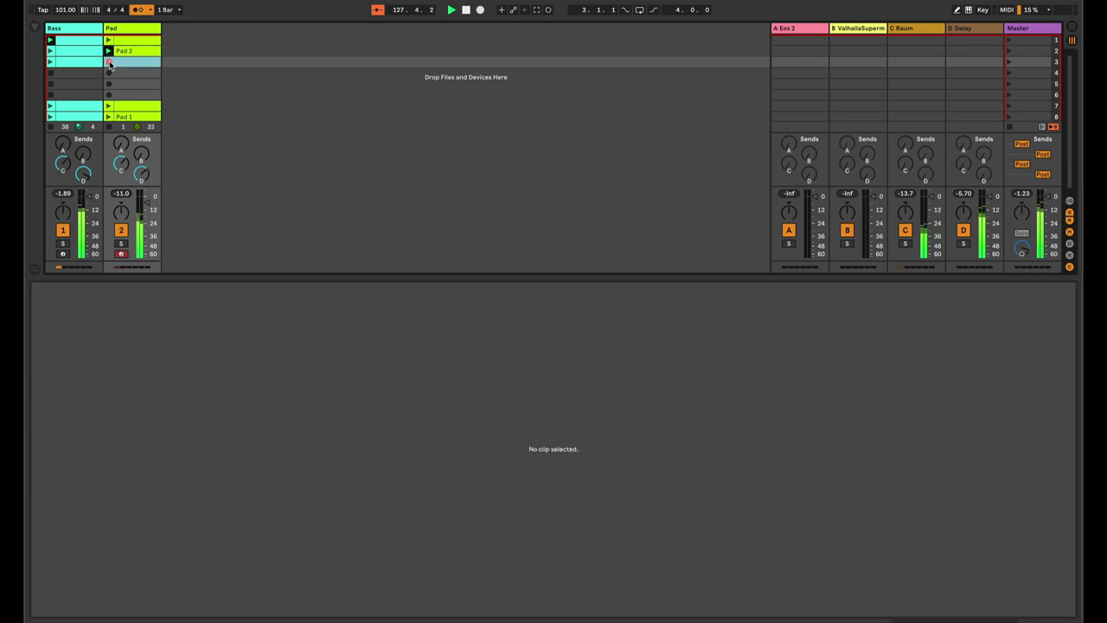
left_click(109, 63)
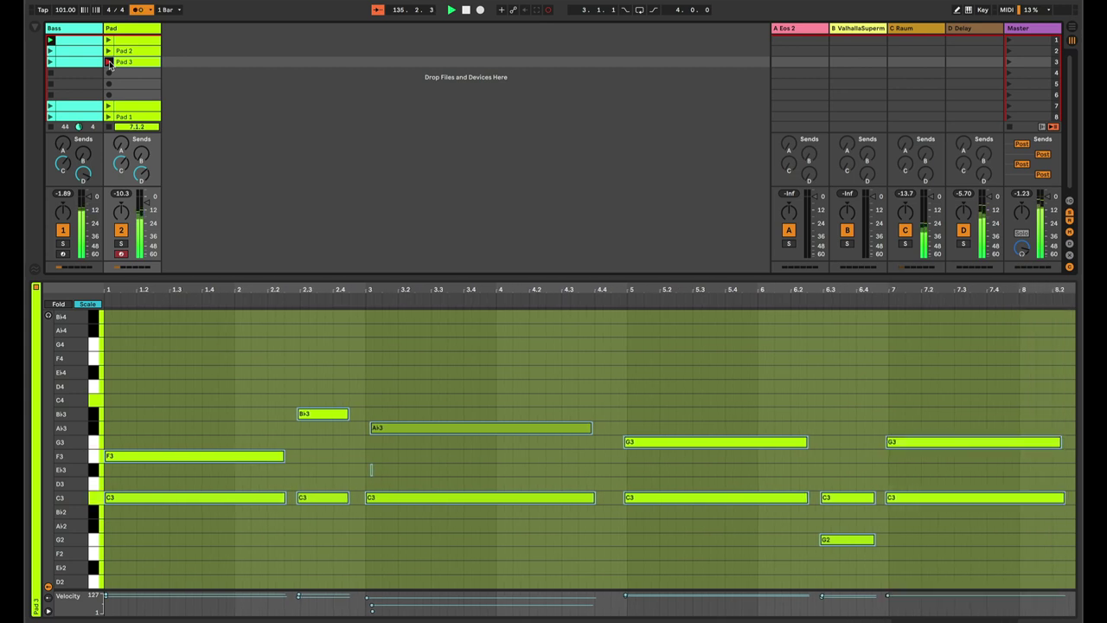
left_click(109, 63)
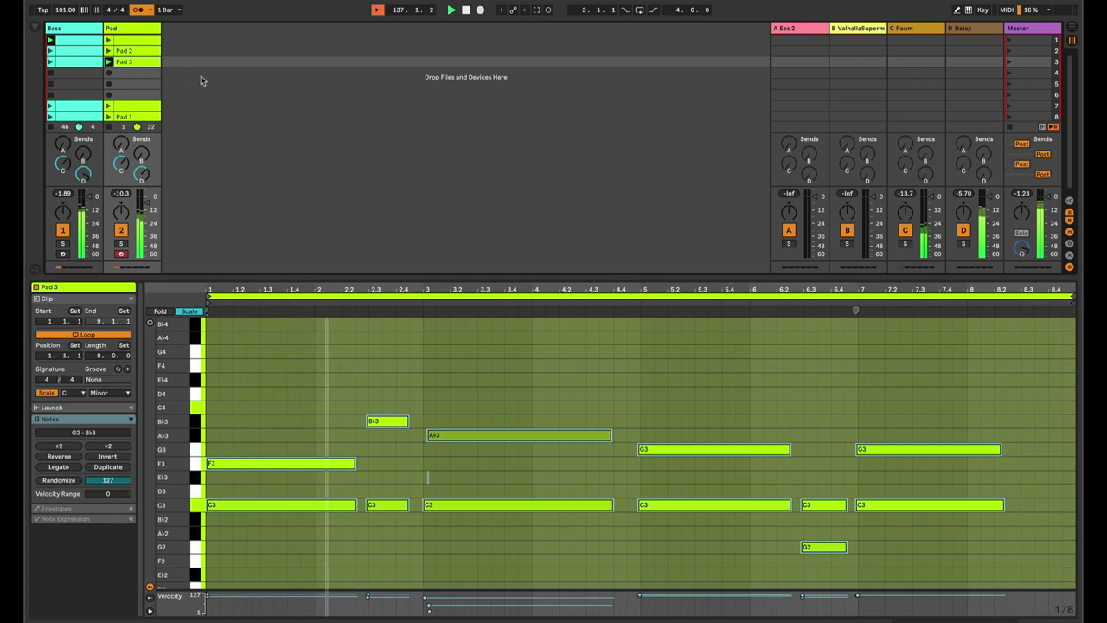
Examine the notes of the first, second and third Pad clips one after another
left_click(132, 41)
left_click(126, 52)
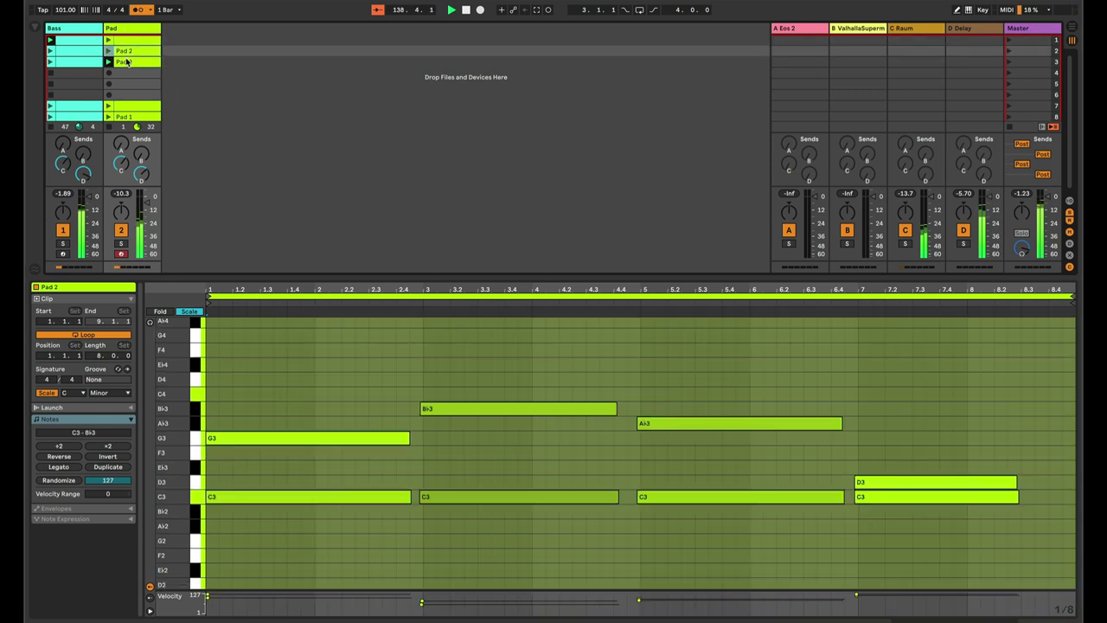
left_click(126, 61)
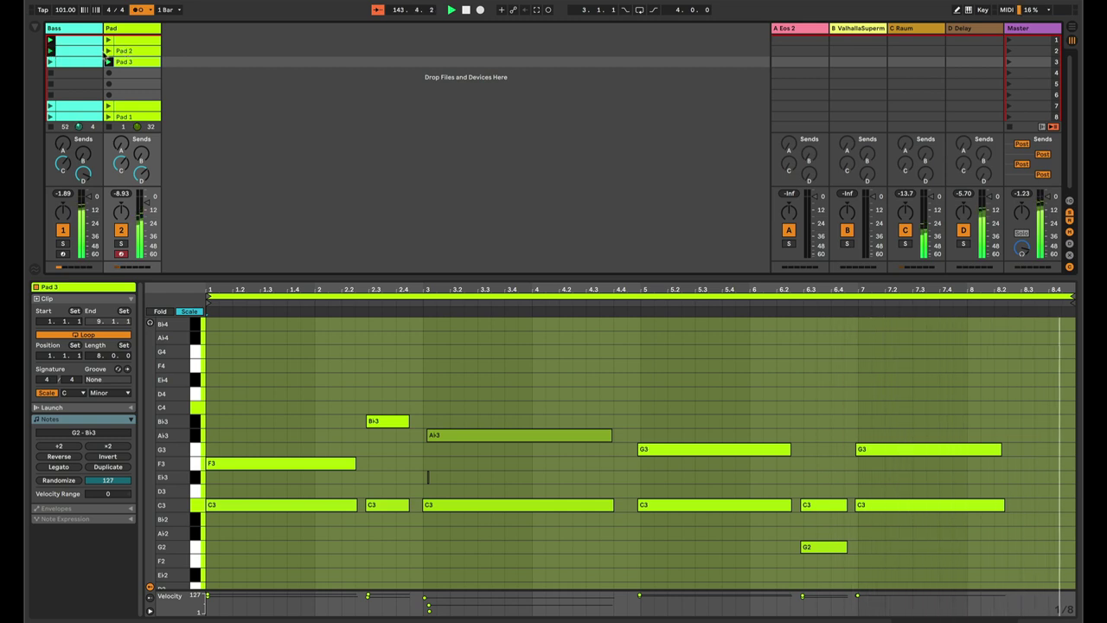
Show the second Bass clip and the Pad 2 clip together in the note editor, with the Bass notes in front
left_click(78, 57)
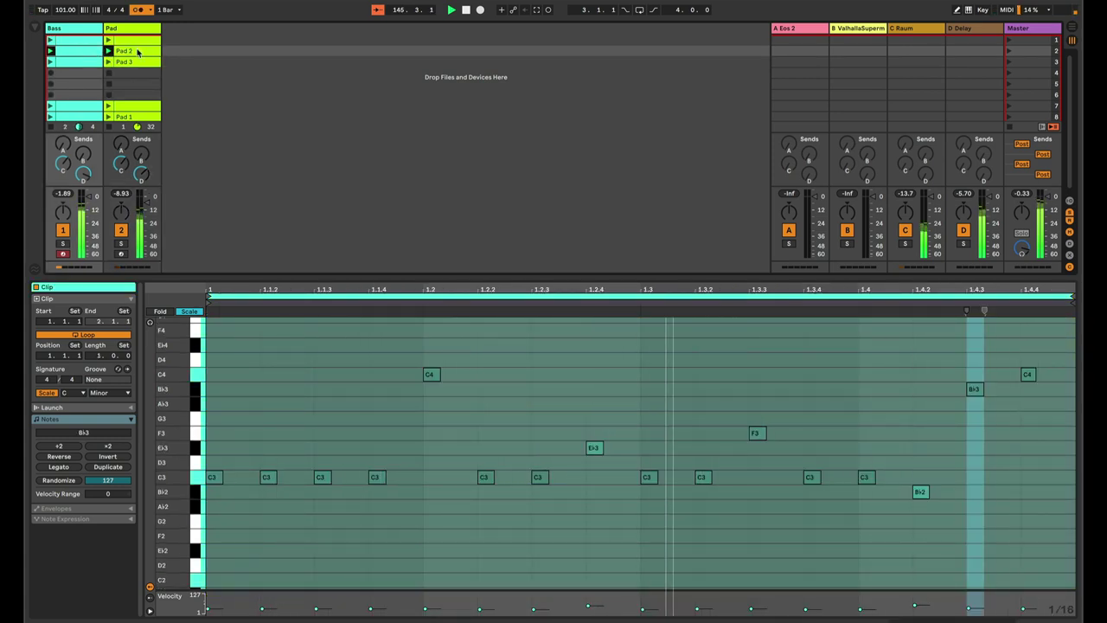
left_click(137, 51, "shift")
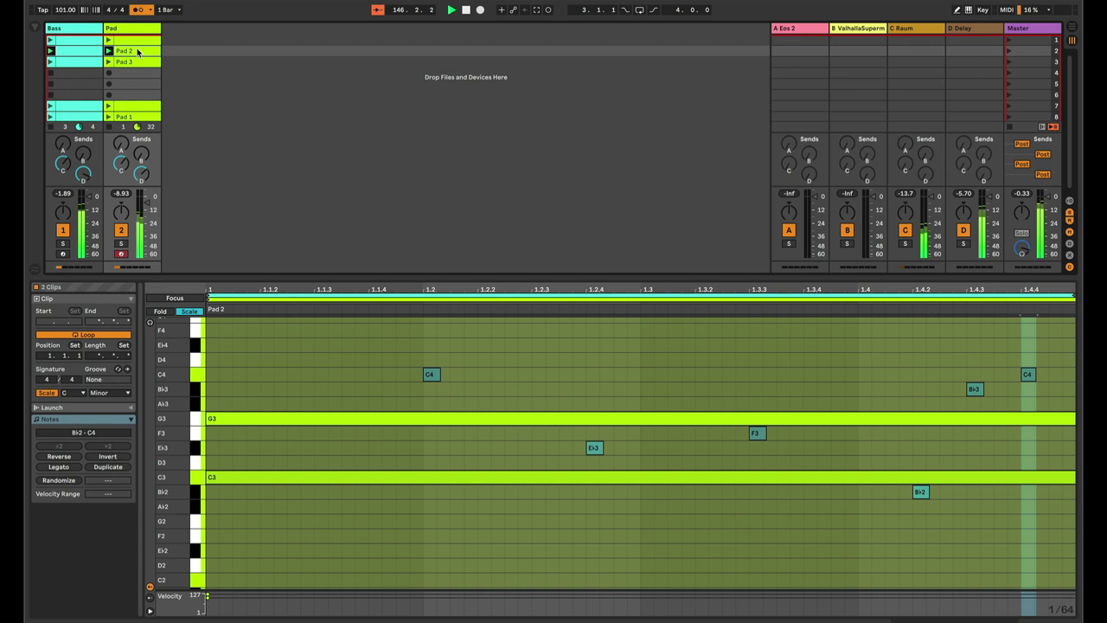
left_click(269, 295)
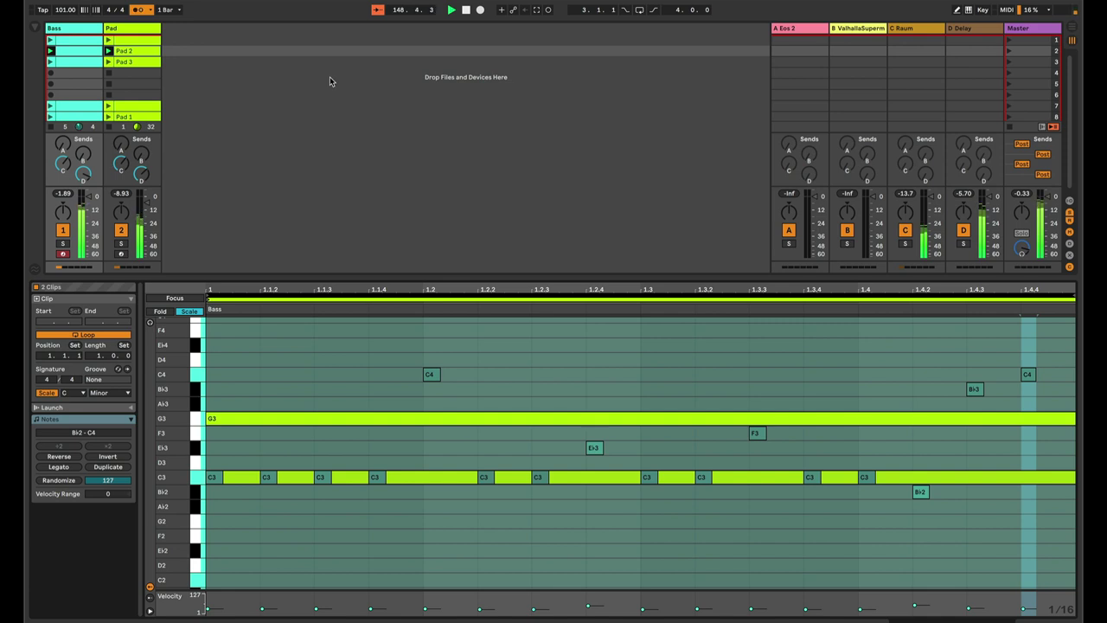
Launch the first scene and open the first Pad clip to view its notes
left_click(1008, 41)
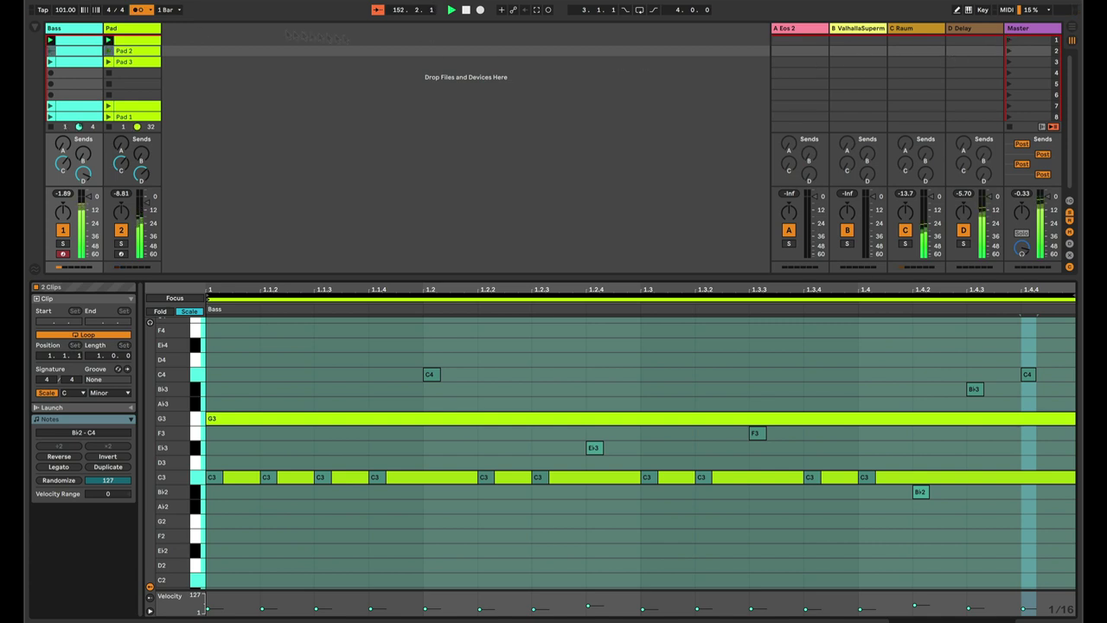
left_click(149, 41)
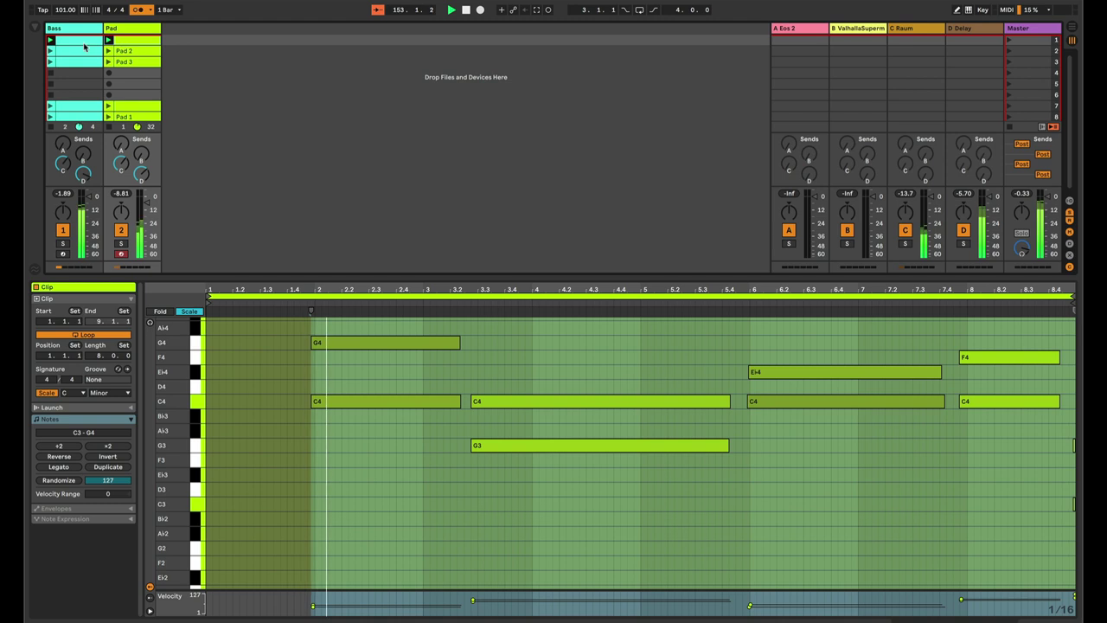
Show the first Bass and Pad clips together and extend the start of the Pad's opening G4 and C4 notes back to bar 1
left_click(83, 40, "shift")
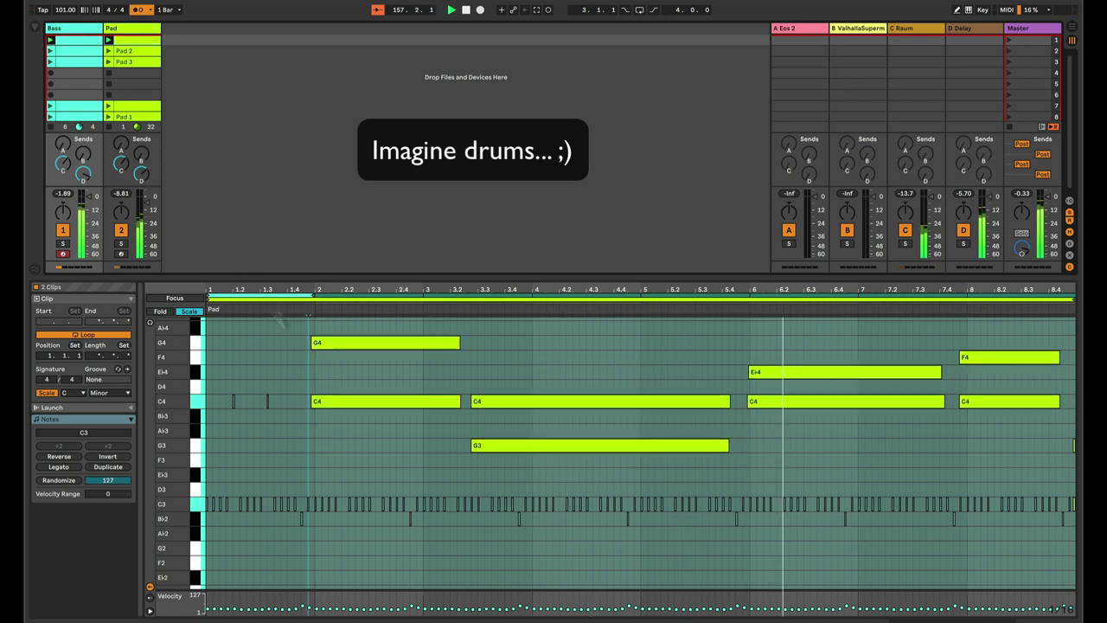
left_click(316, 343)
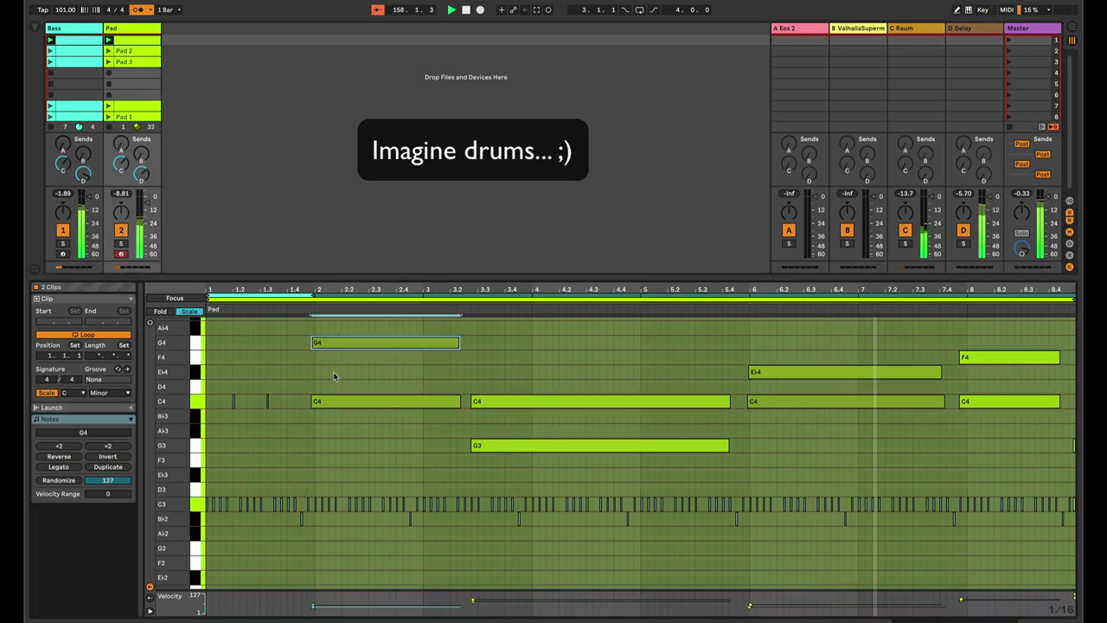
left_click(327, 400, "shift")
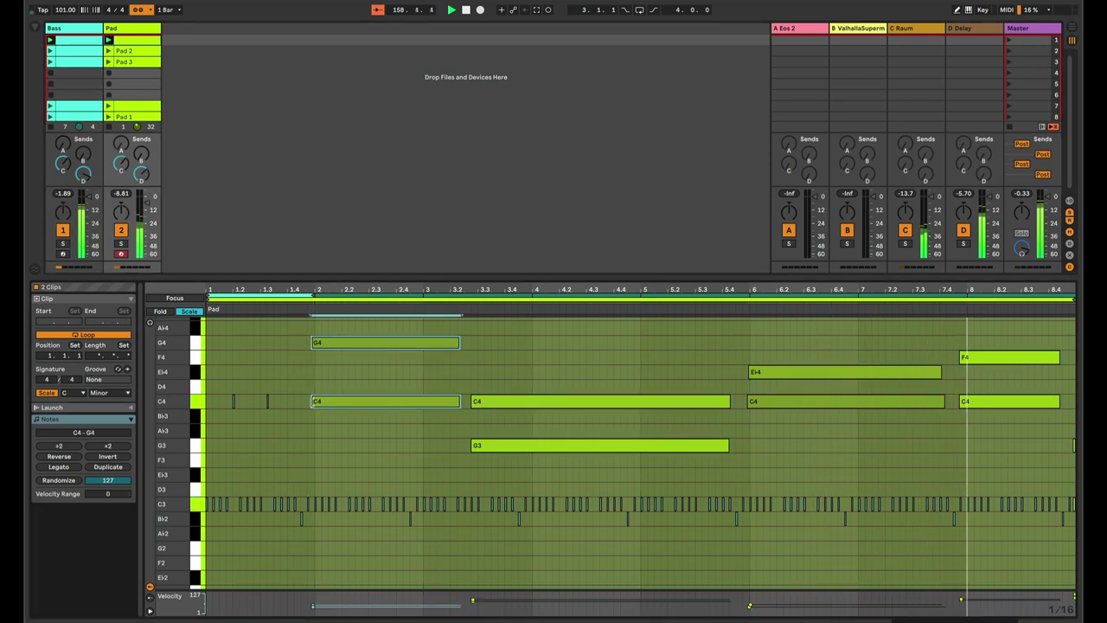
left_click_drag(313, 400, 209, 403)
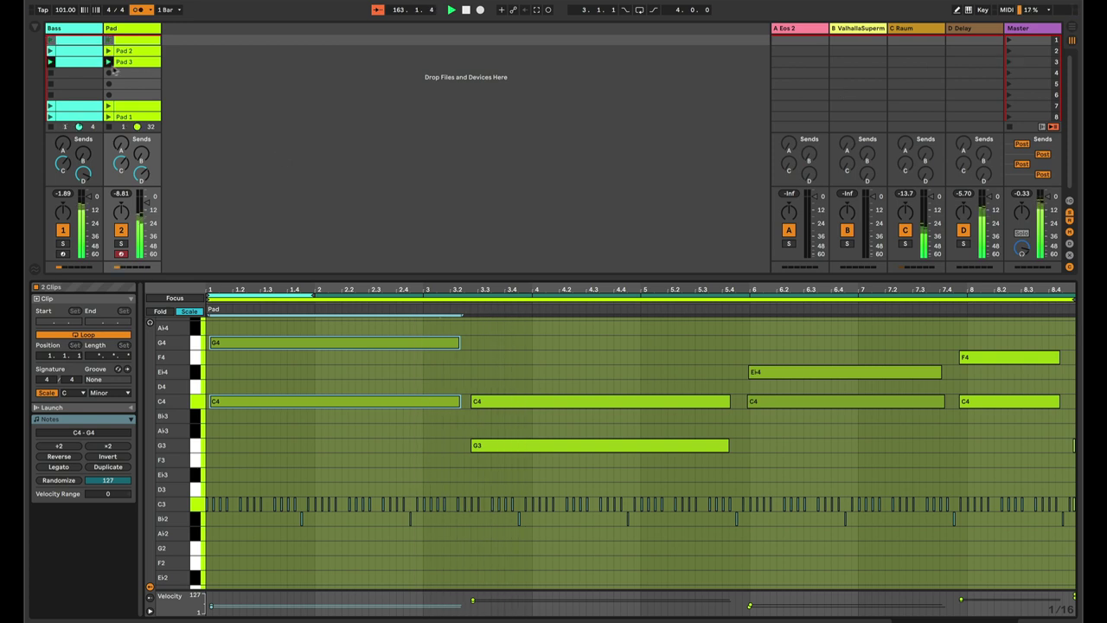
Show the third Bass clip and the Pad 3 clip together in the note editor, with the Bass notes in front
left_click(89, 64)
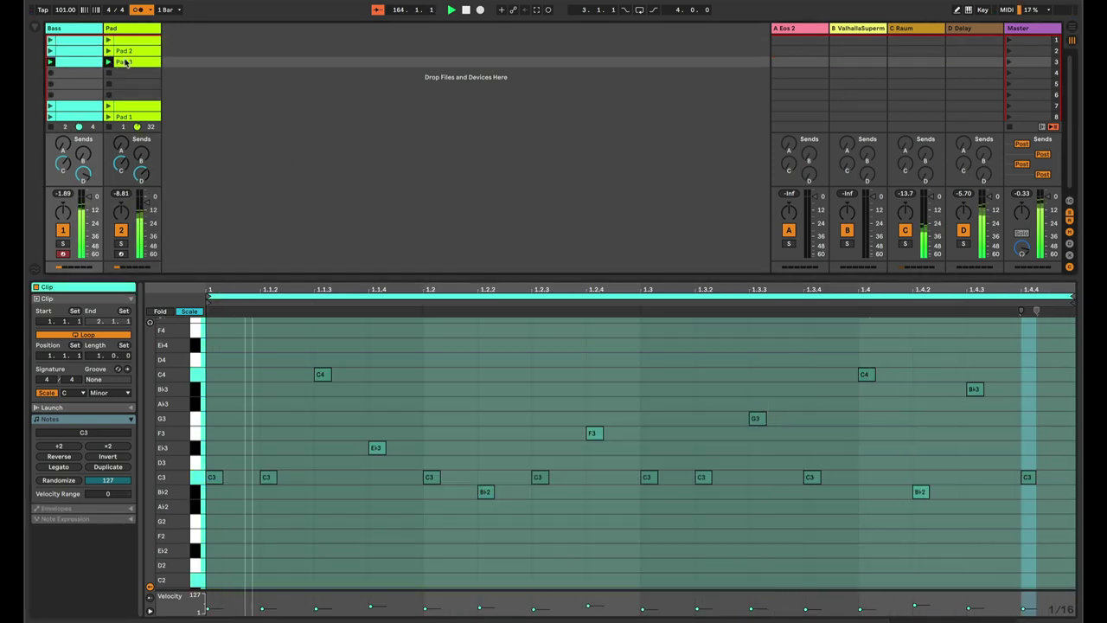
left_click(125, 63, "shift")
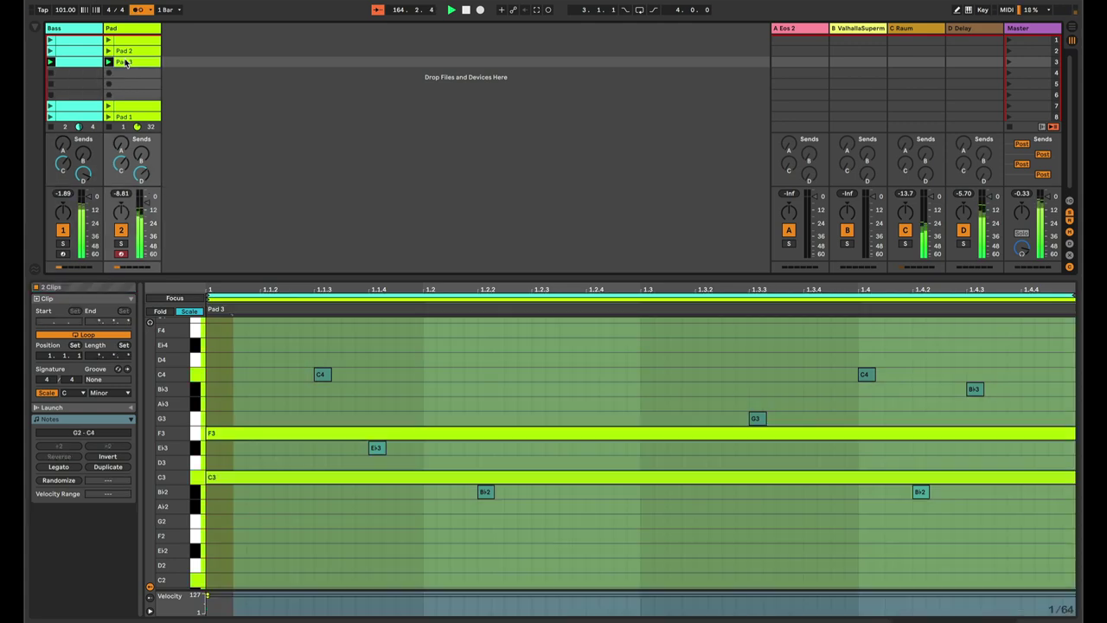
left_click(73, 67)
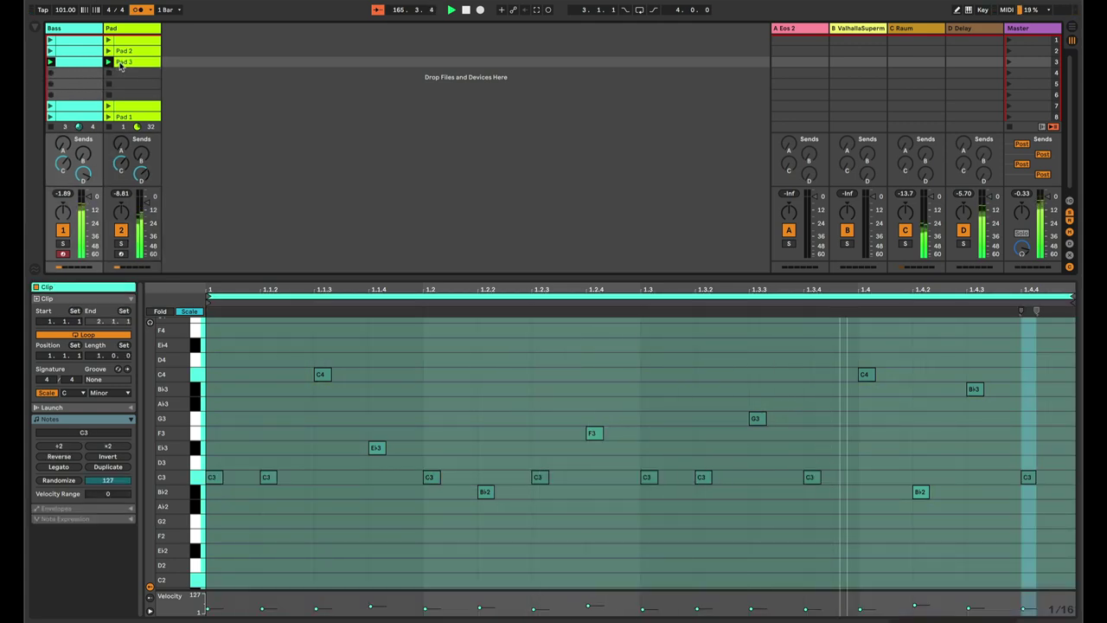
left_click(125, 62, "shift")
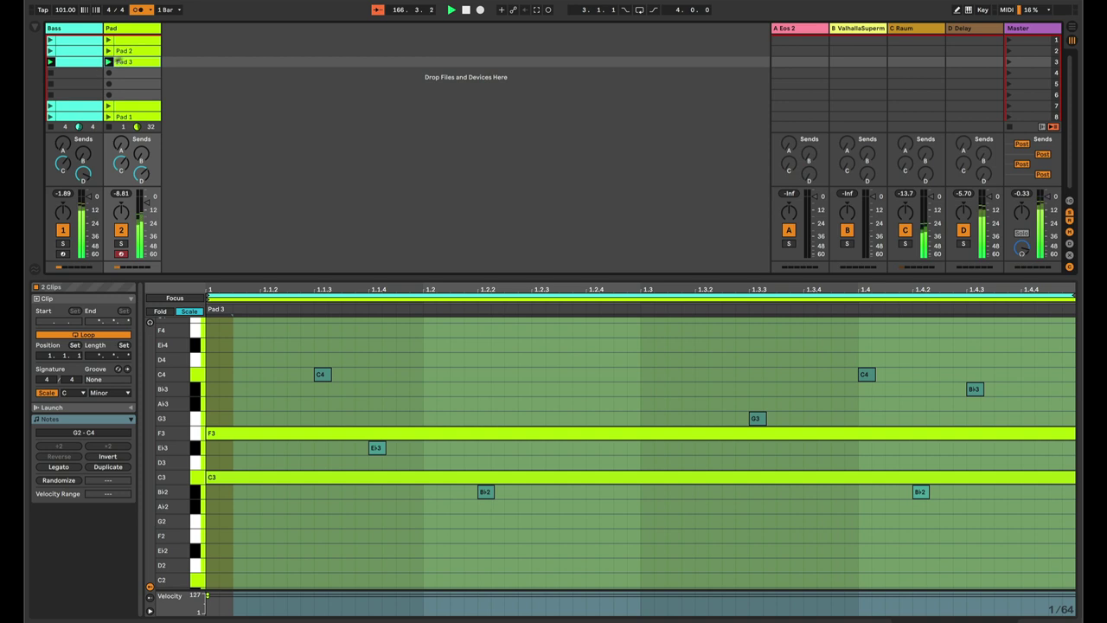
left_click(268, 296)
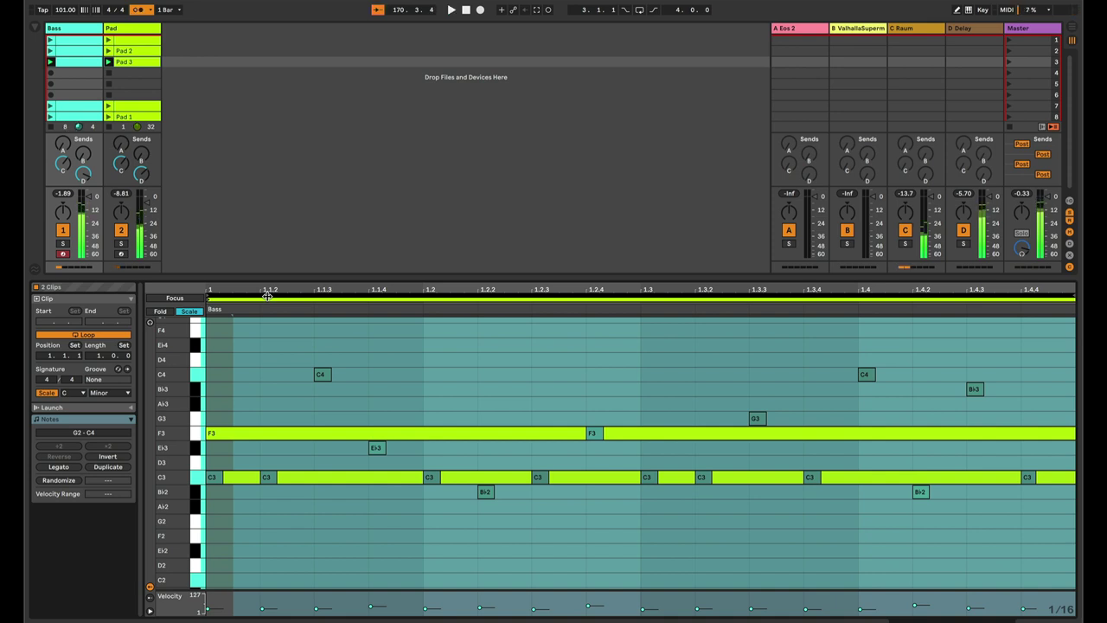
Show the Bass track's device chain and launch the seventh scene
key("shift+Tab")
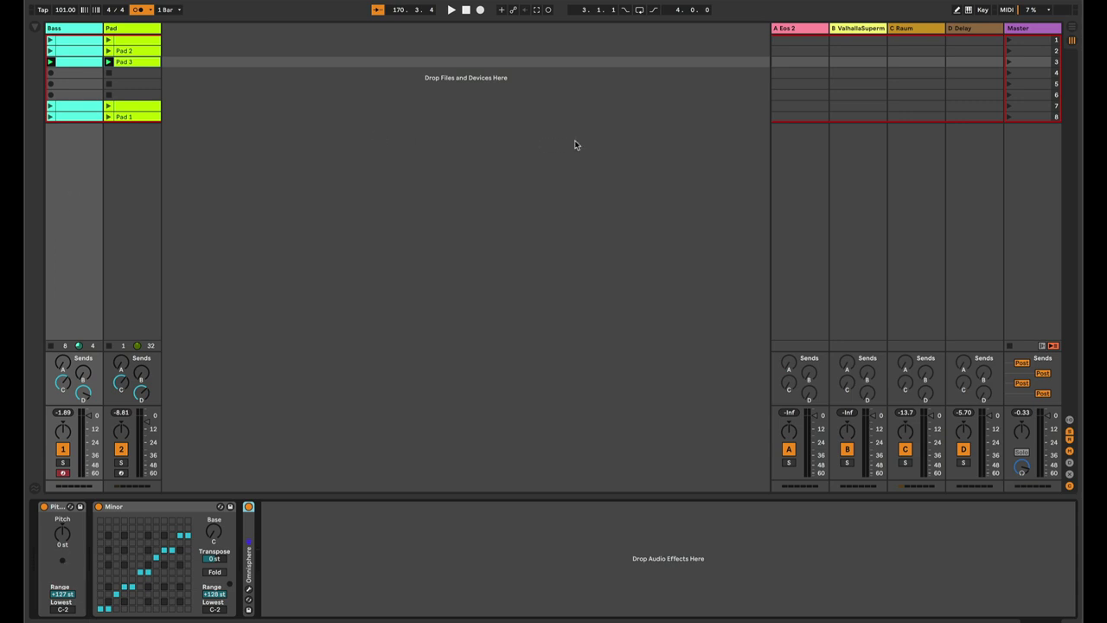
left_click(1010, 108)
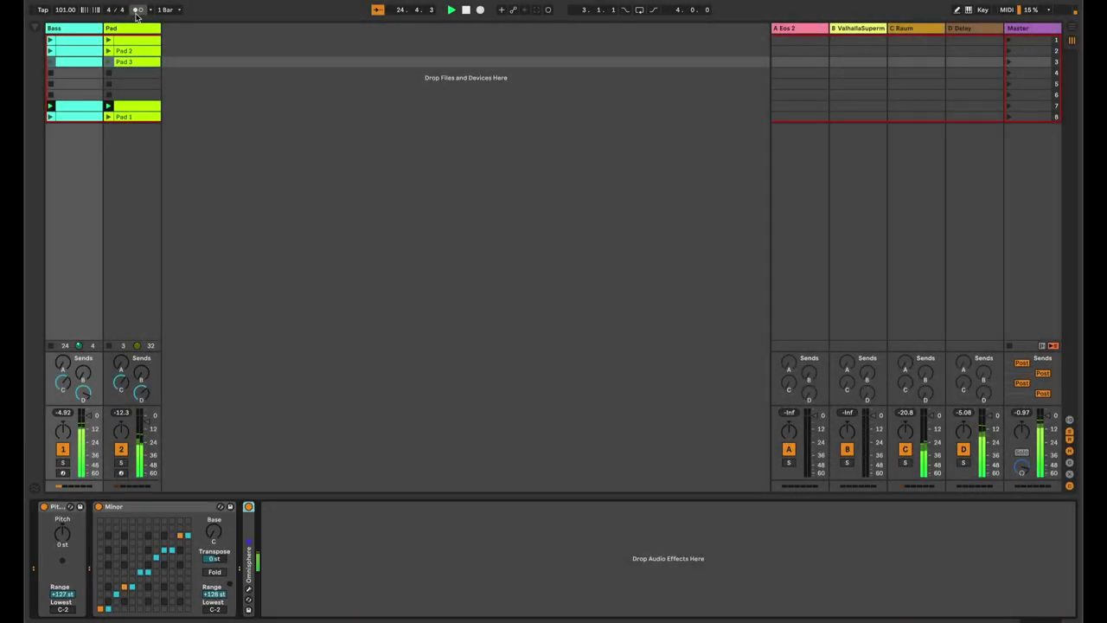
Open the second Bass clip and the first Bass clip in turn to examine their notes
left_click(67, 51)
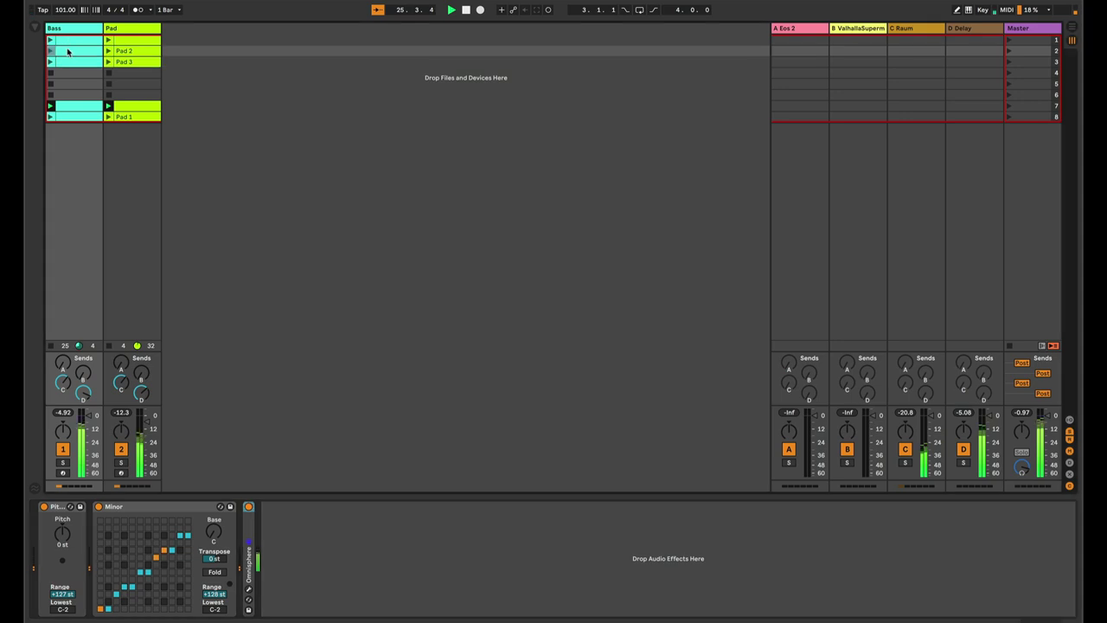
double_click(67, 51)
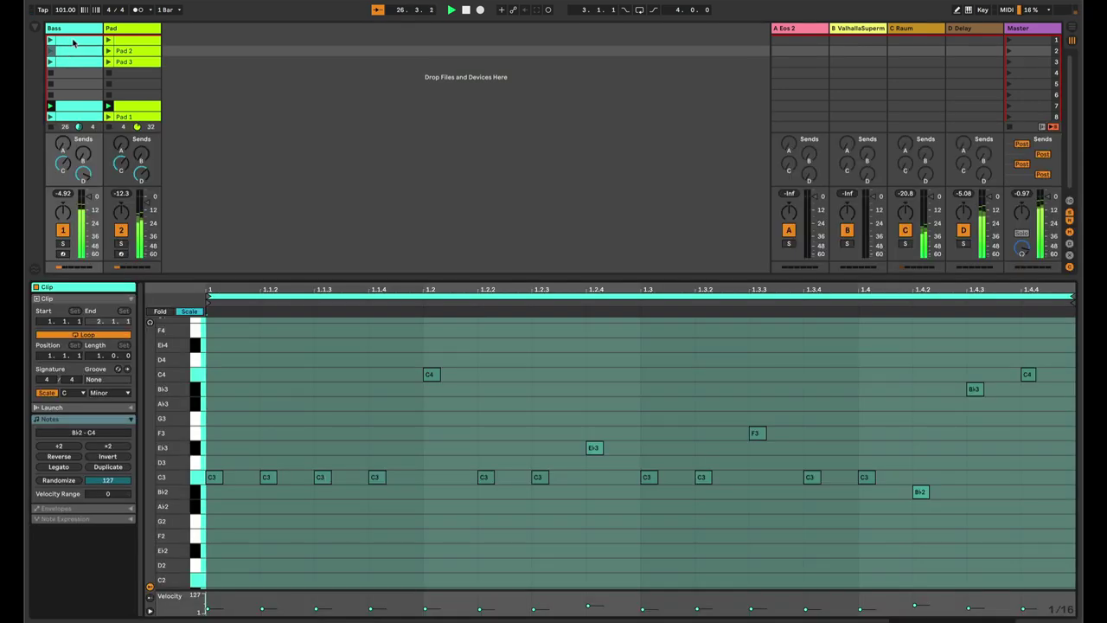
left_click(73, 41)
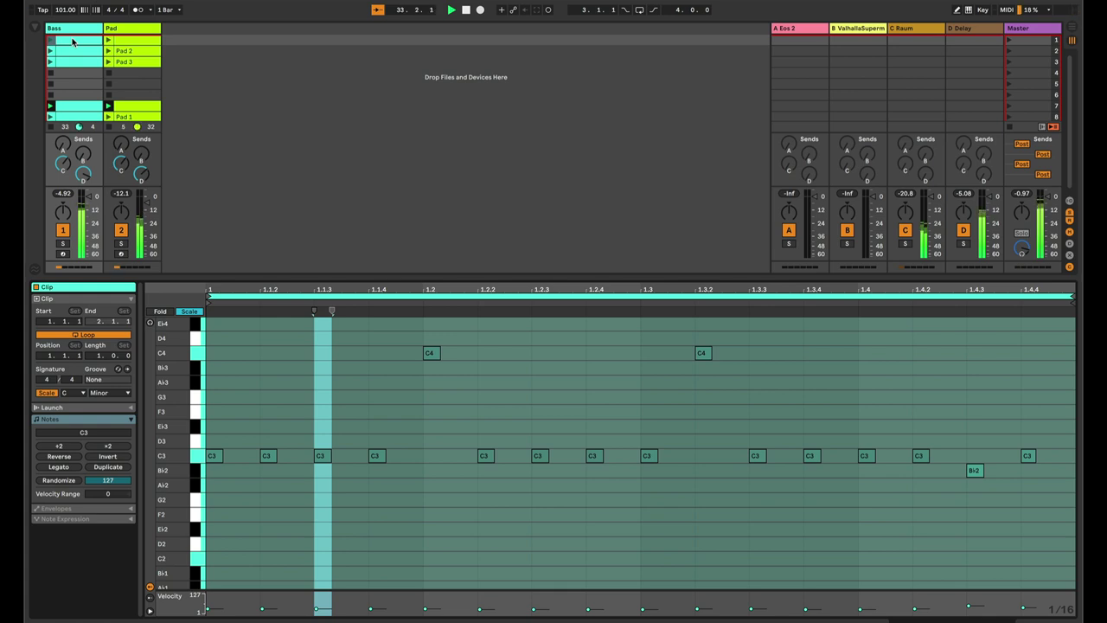
Select the C4 note on beat 2 of the first Bass clip and launch the first scene
left_click(455, 423)
left_click(431, 353)
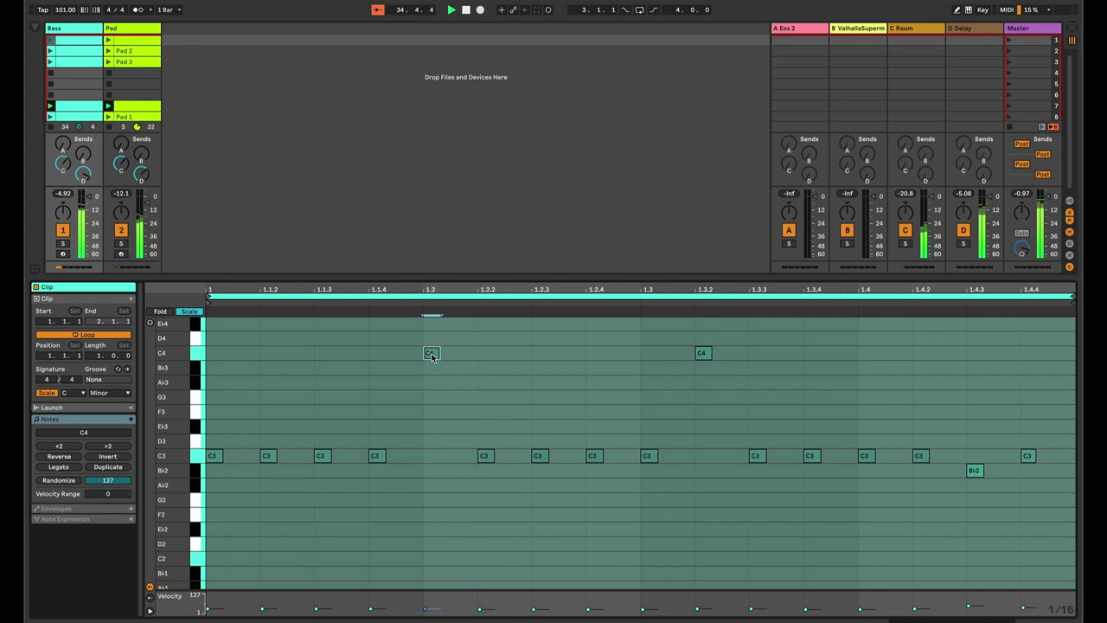
left_click(1008, 41)
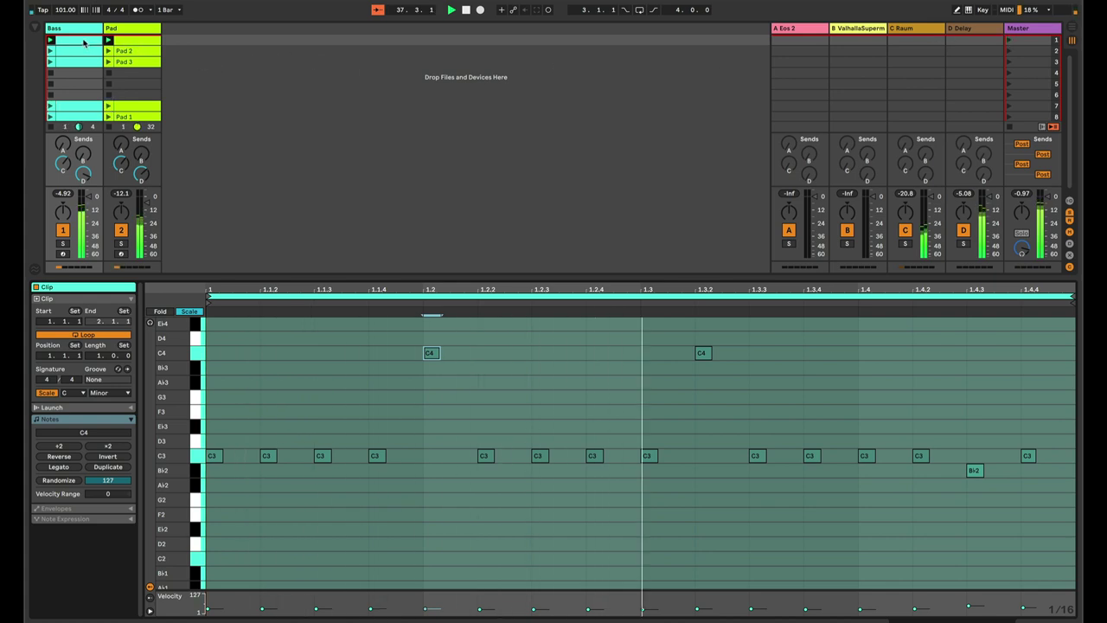